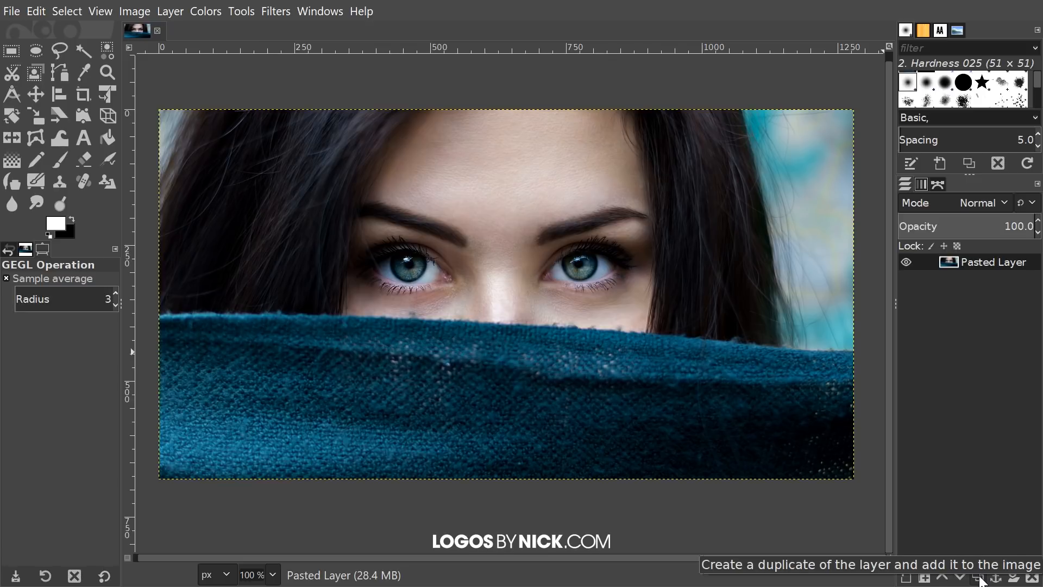
- Duplicate the photo layer and desaturate the copy with a Saturation scale of 0
left_click(979, 580)
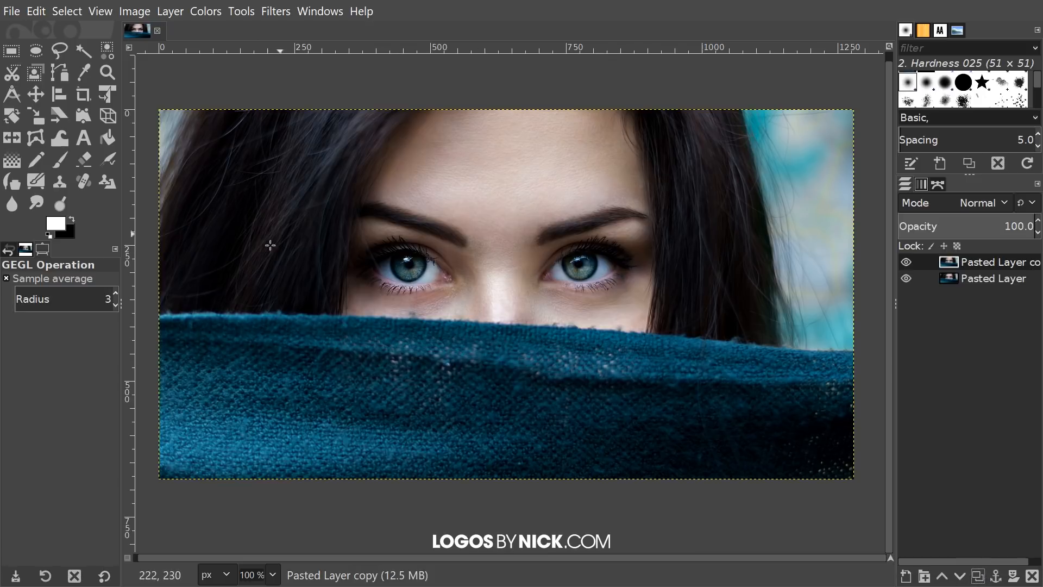
left_click(212, 12)
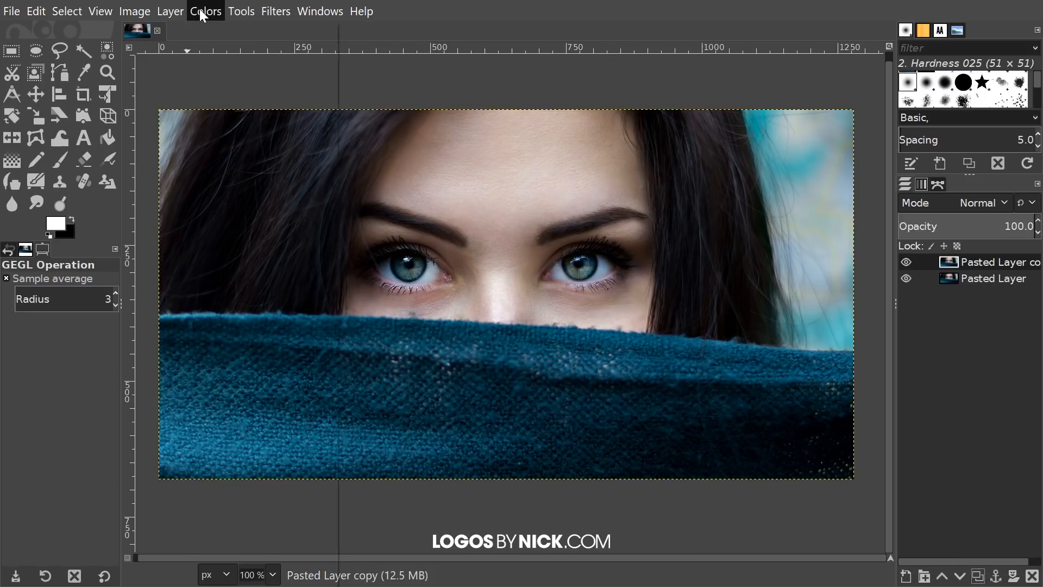
left_click(232, 116)
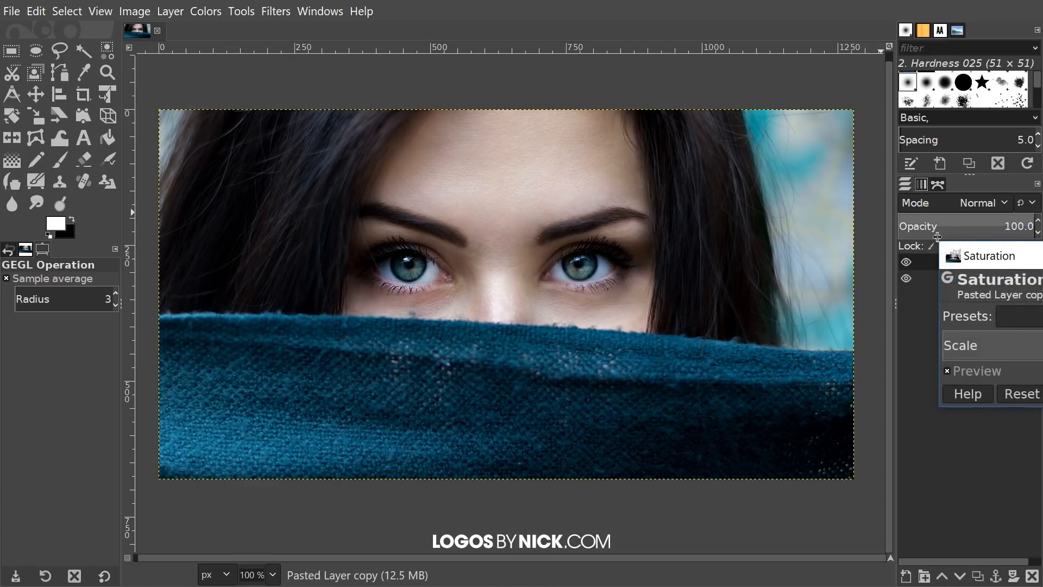
left_click_drag(1005, 254, 461, 131)
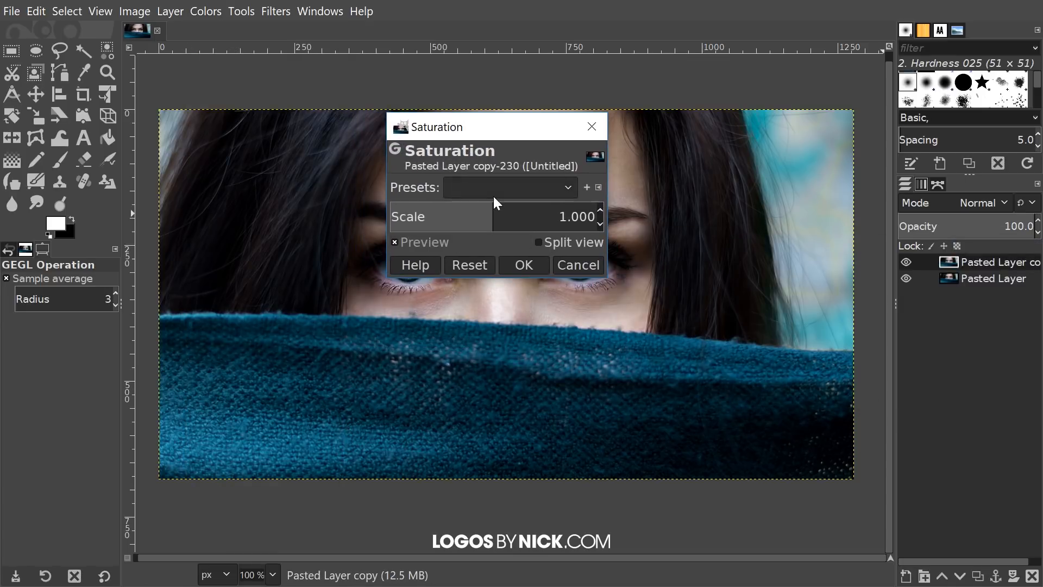
left_click_drag(495, 216, 385, 208)
left_click_drag(535, 130, 891, 202)
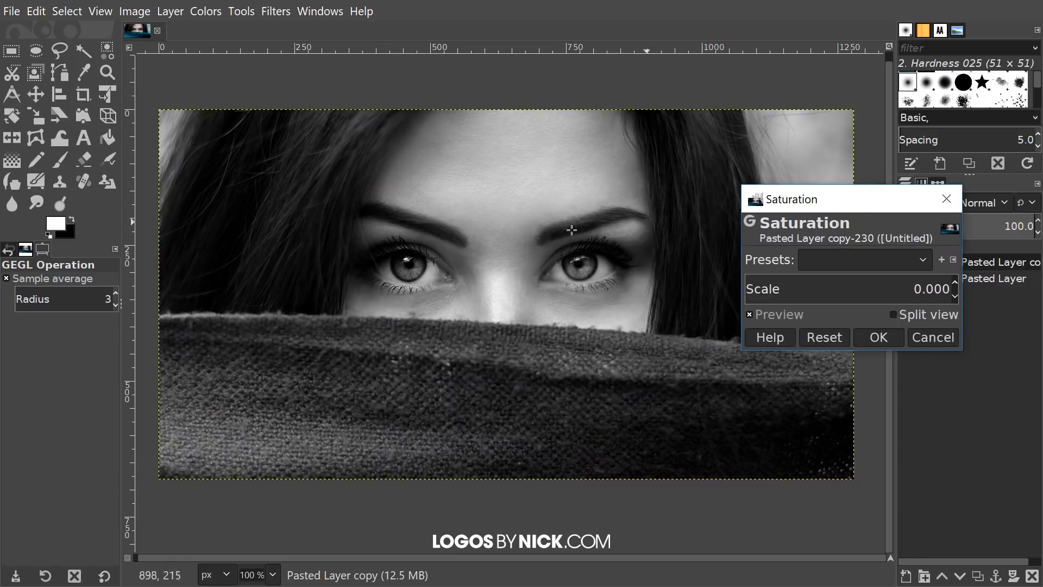
left_click(879, 337)
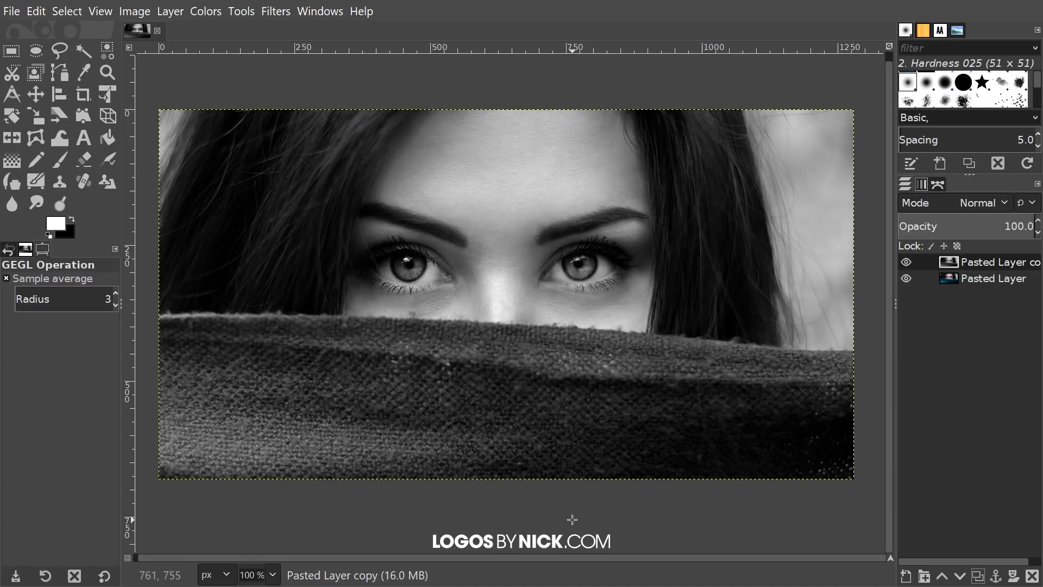
- Add a layer mask initialized to Black (full transparency) to the desaturated copy
right_click(976, 261)
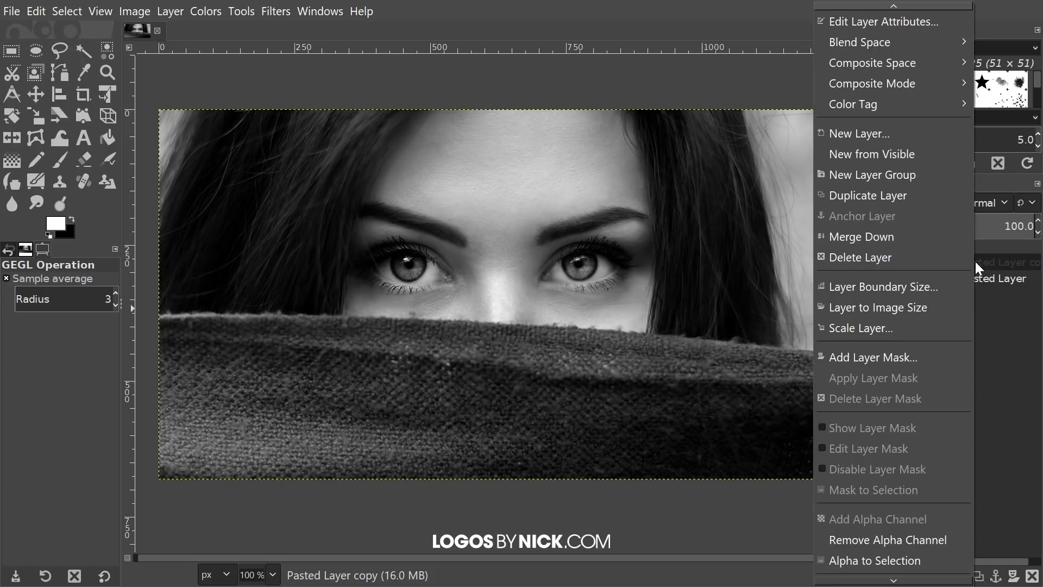
left_click(889, 356)
left_click_drag(899, 253, 768, 155)
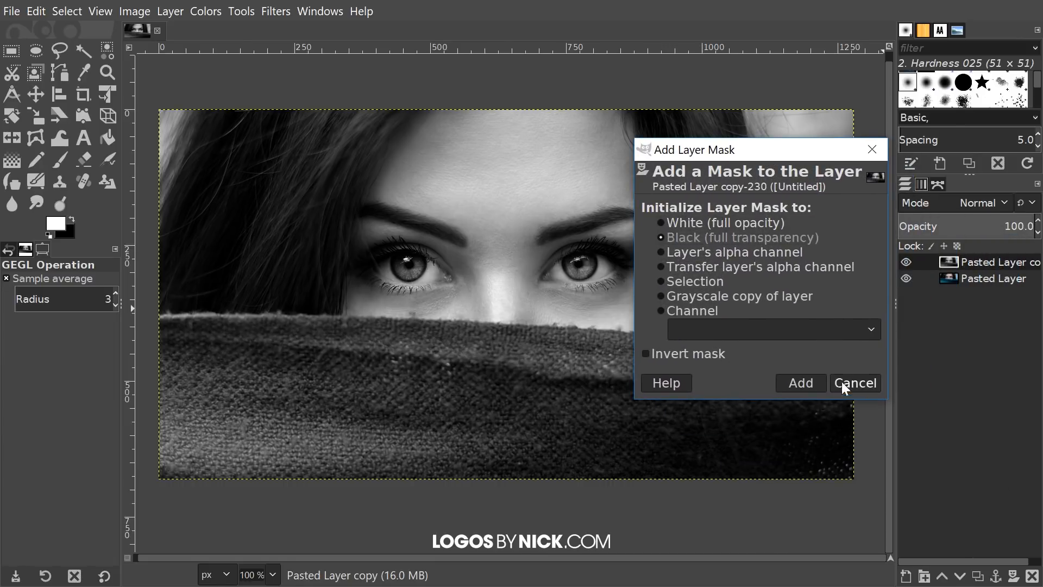
left_click(794, 382)
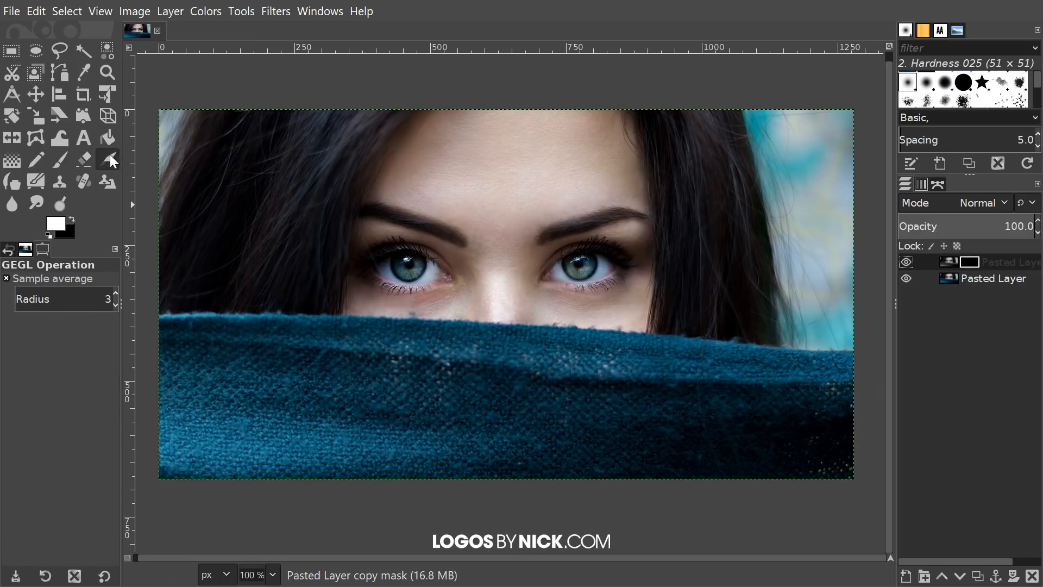
- Paint the iris of the left eye white on the mask, using the Paintbrush with Hardness 025 at size 20.23
left_click(63, 161)
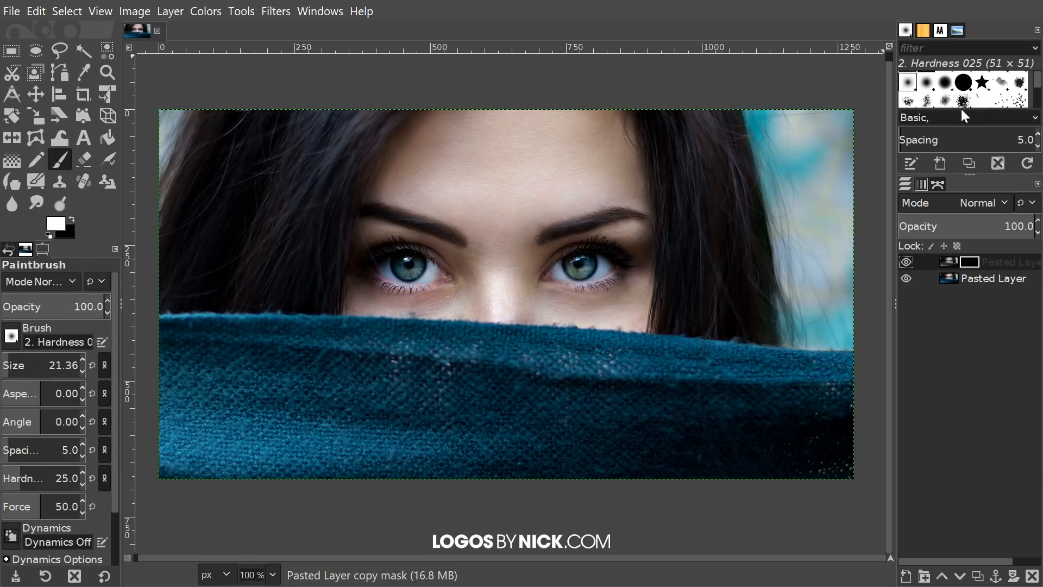
scroll(951, 95, "up", 1)
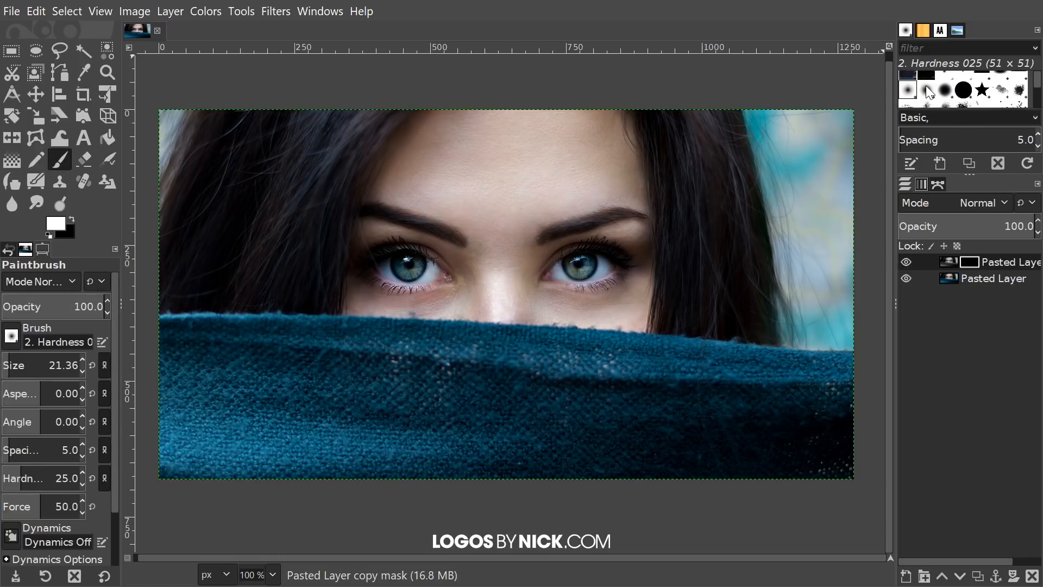
scroll(929, 93, "up", 1)
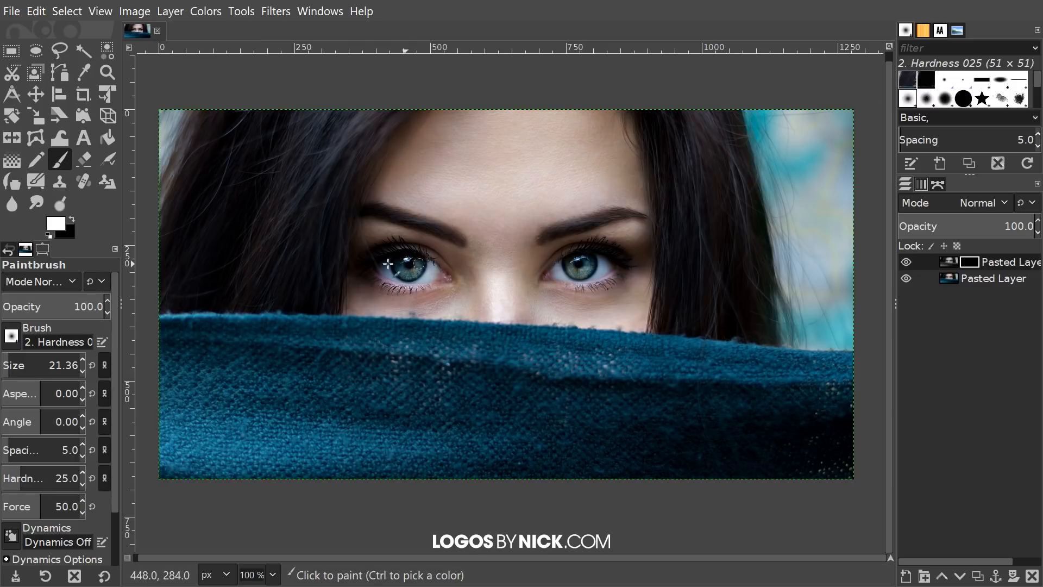
left_click(73, 219)
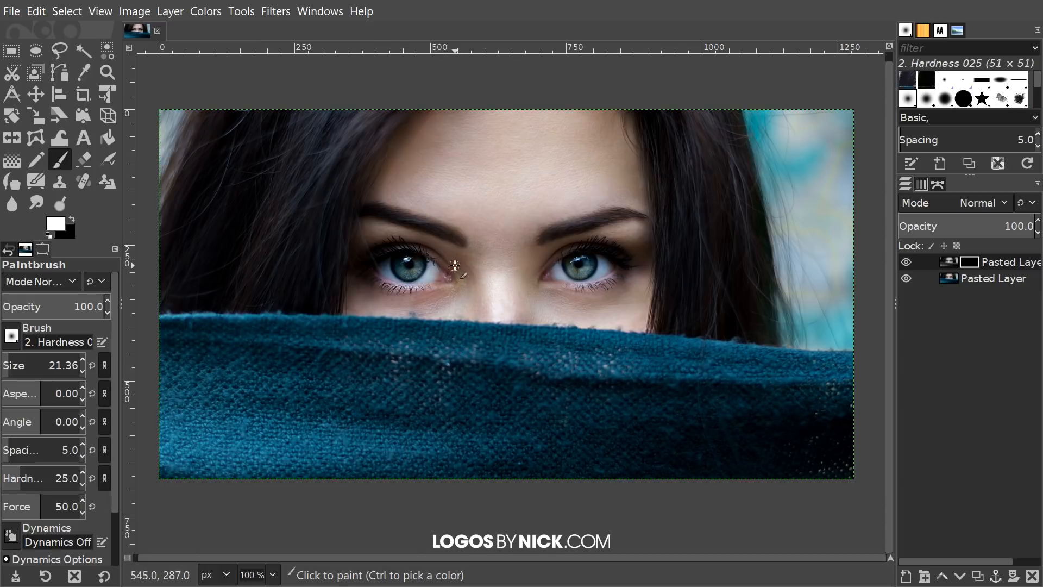
scroll(412, 264, "up", 3)
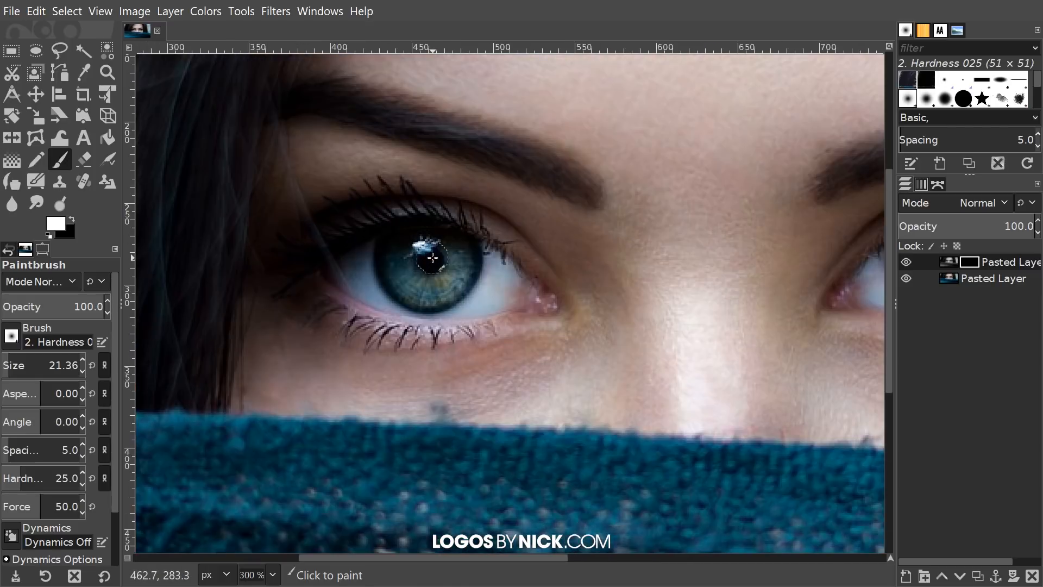
scroll(432, 257, "up", 1)
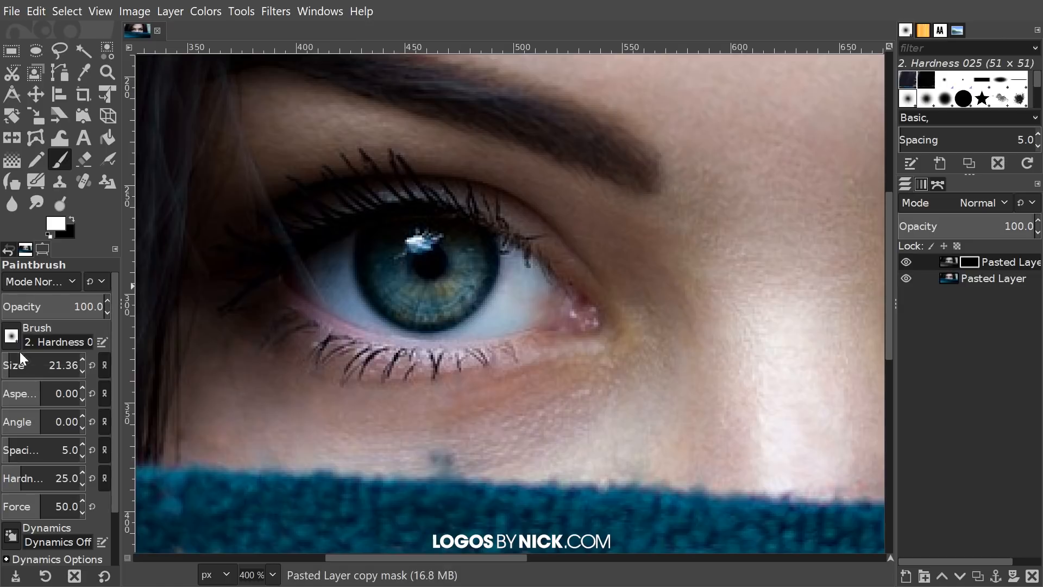
left_click_drag(15, 361, 49, 365)
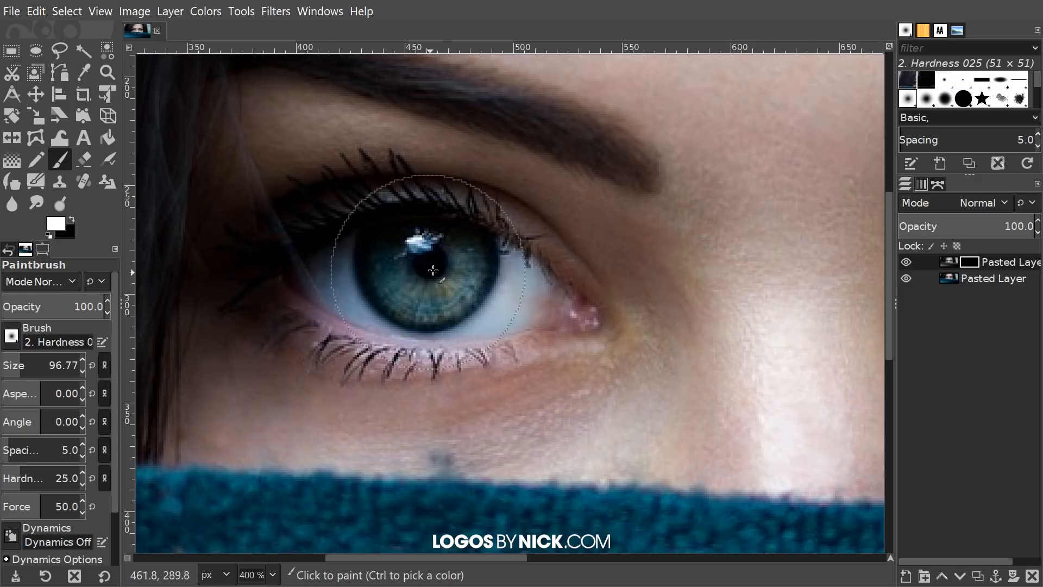
left_click_drag(19, 361, 9, 362)
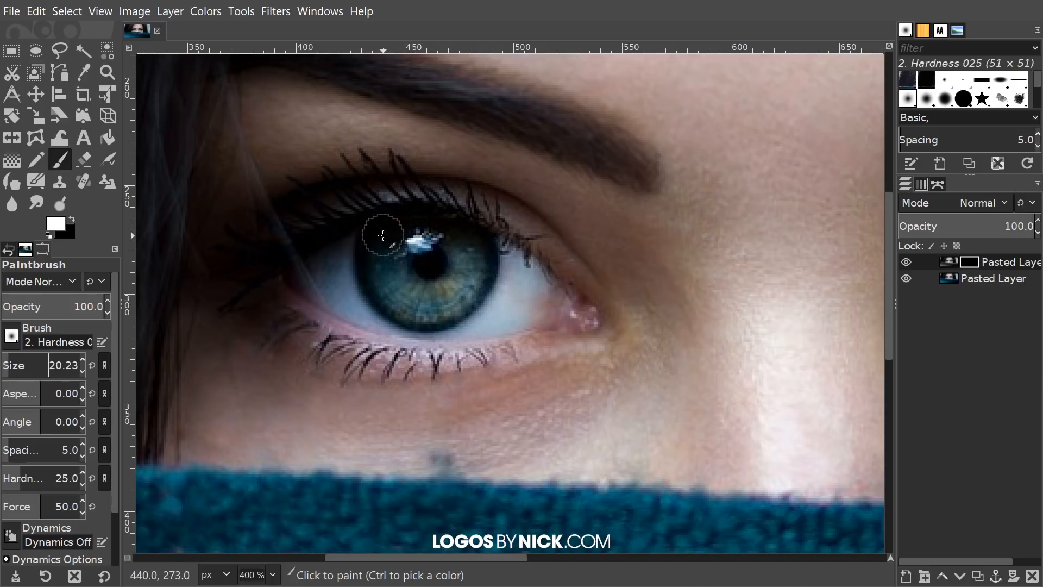
mouse_move(379, 227)
left_mouse_down()
mouse_move(405, 281)
mouse_move(378, 267)
mouse_move(385, 297)
mouse_move(434, 311)
mouse_move(409, 313)
mouse_move(449, 305)
mouse_move(470, 286)
mouse_move(486, 240)
mouse_move(471, 273)
mouse_move(463, 230)
mouse_move(437, 276)
mouse_move(422, 281)
mouse_move(441, 231)
mouse_move(404, 223)
mouse_move(458, 228)
mouse_move(462, 213)
mouse_move(471, 247)
left_mouse_up()
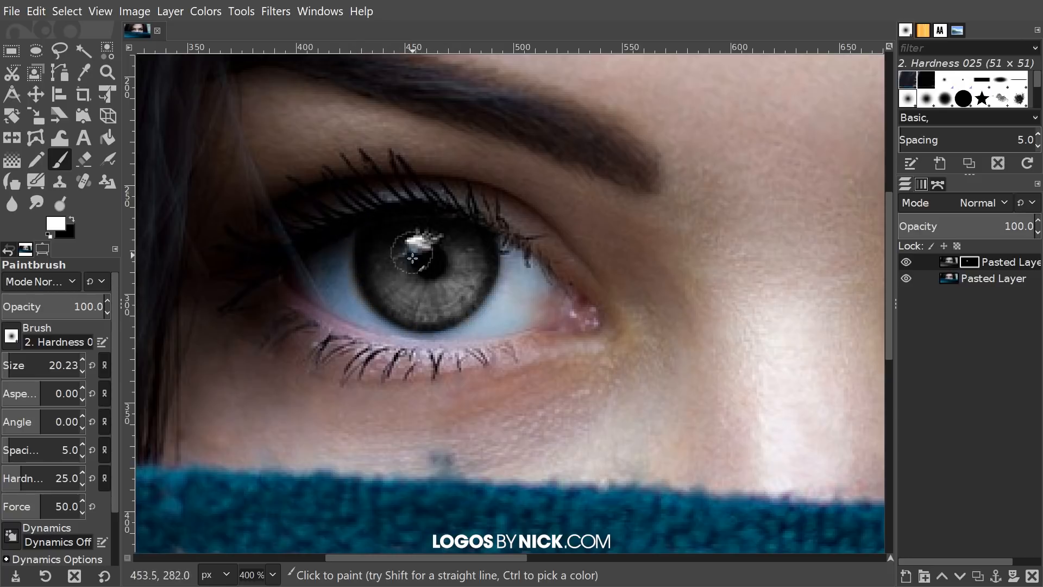
- Paint the iris of the right eye white on the layer mask with the same brush
scroll(647, 245, "right", 10)
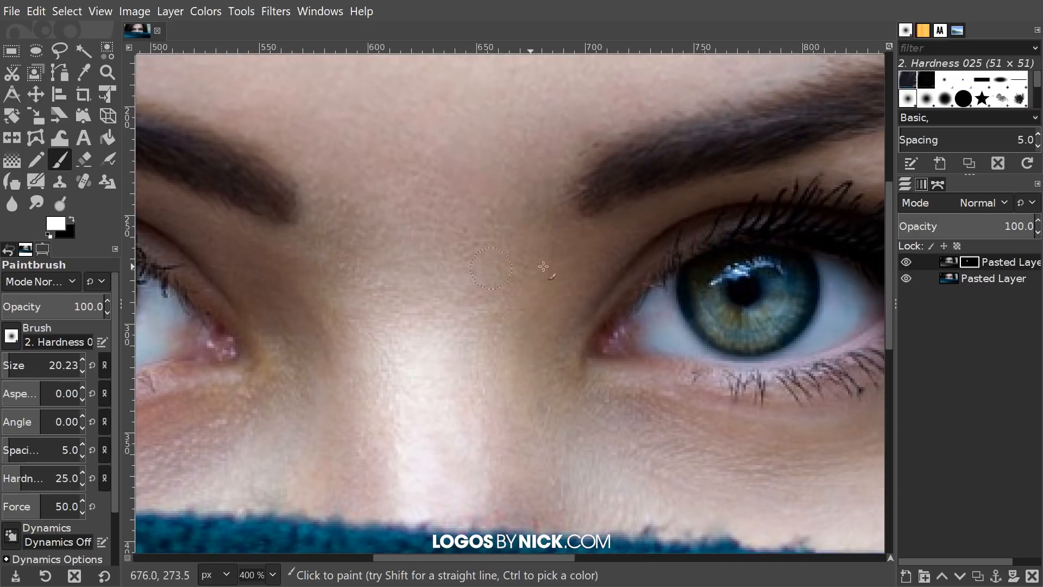
left_click_drag(687, 282, 498, 283)
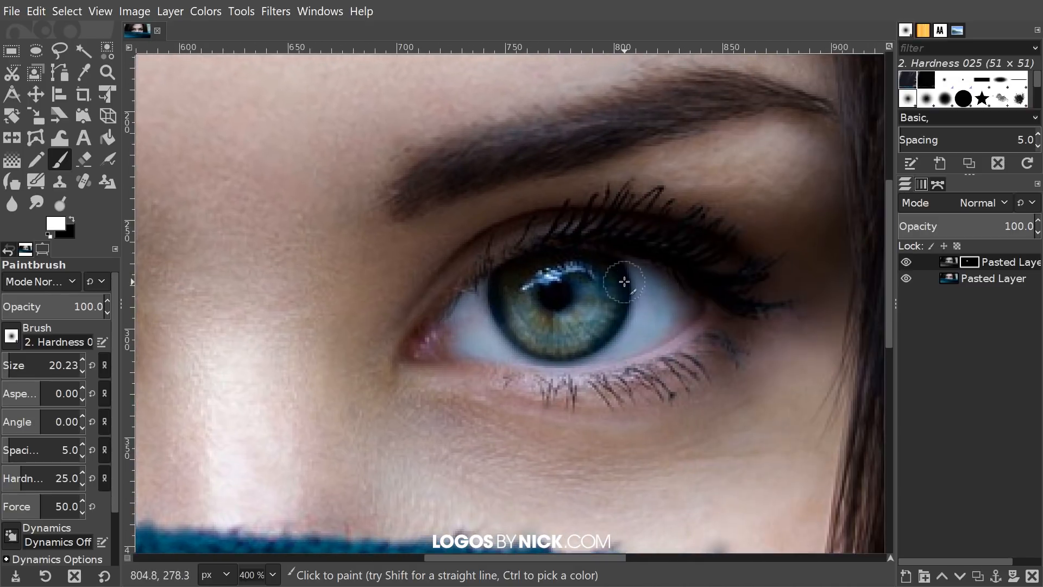
mouse_move(623, 281)
left_mouse_down()
mouse_move(371, 291)
mouse_move(649, 228)
mouse_move(598, 307)
mouse_move(608, 279)
left_mouse_up()
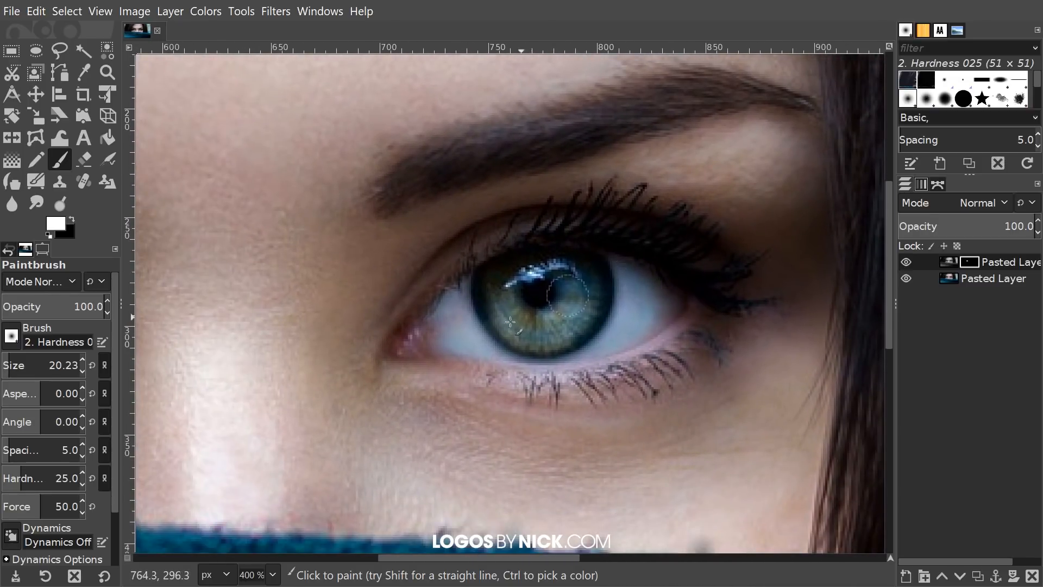
mouse_move(495, 277)
left_mouse_down()
mouse_move(503, 321)
mouse_move(487, 300)
mouse_move(527, 339)
left_mouse_up()
mouse_move(602, 298)
left_mouse_down()
mouse_move(585, 253)
mouse_move(544, 283)
mouse_move(580, 264)
mouse_move(583, 287)
mouse_move(525, 270)
left_mouse_up()
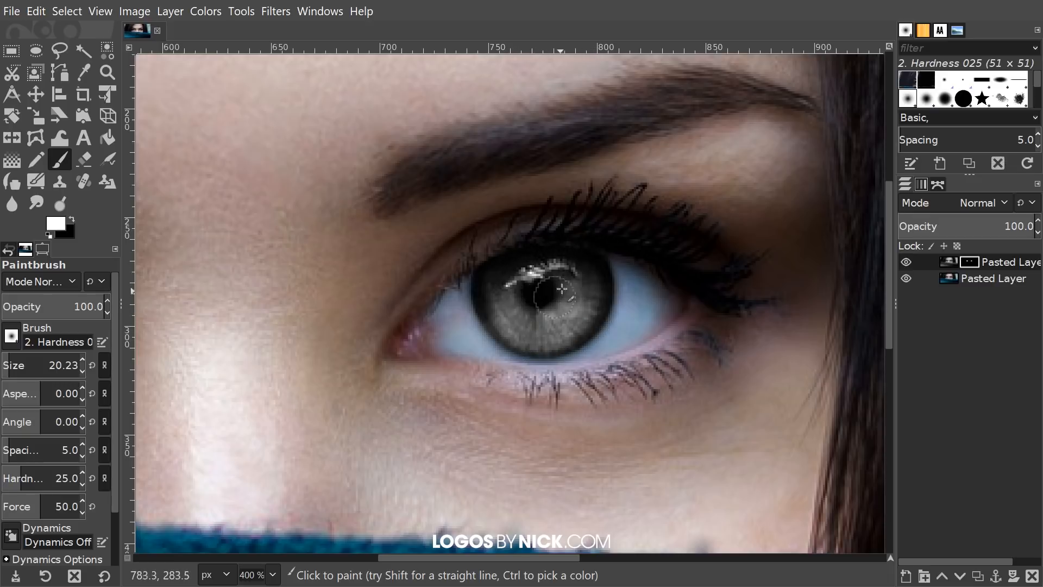
- Apply the layer mask to the desaturated copy so that it holds only the grey irises
scroll(562, 289, "left", 10)
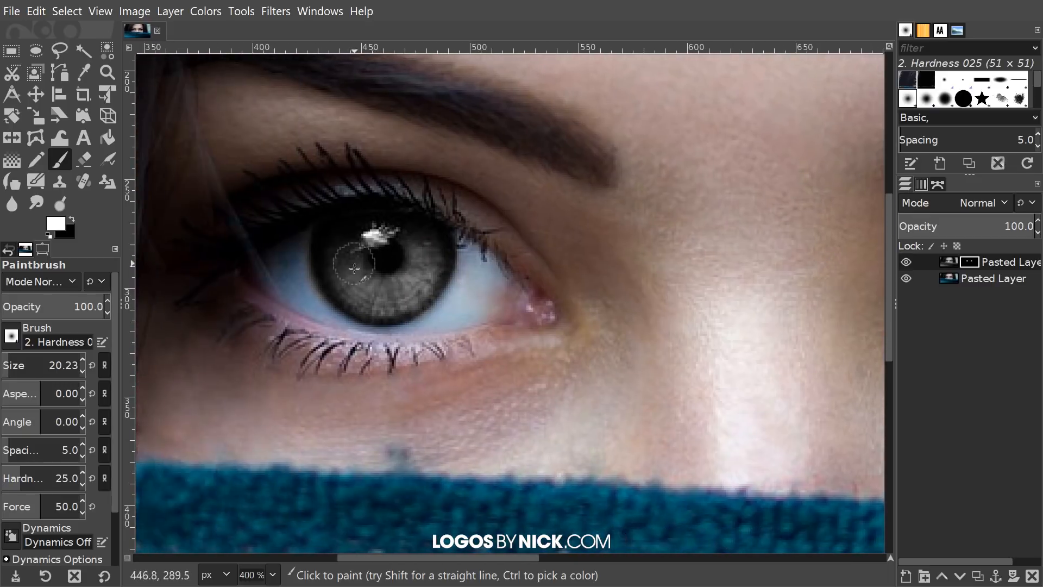
scroll(449, 314, "right", 2)
scroll(449, 314, "up", 1)
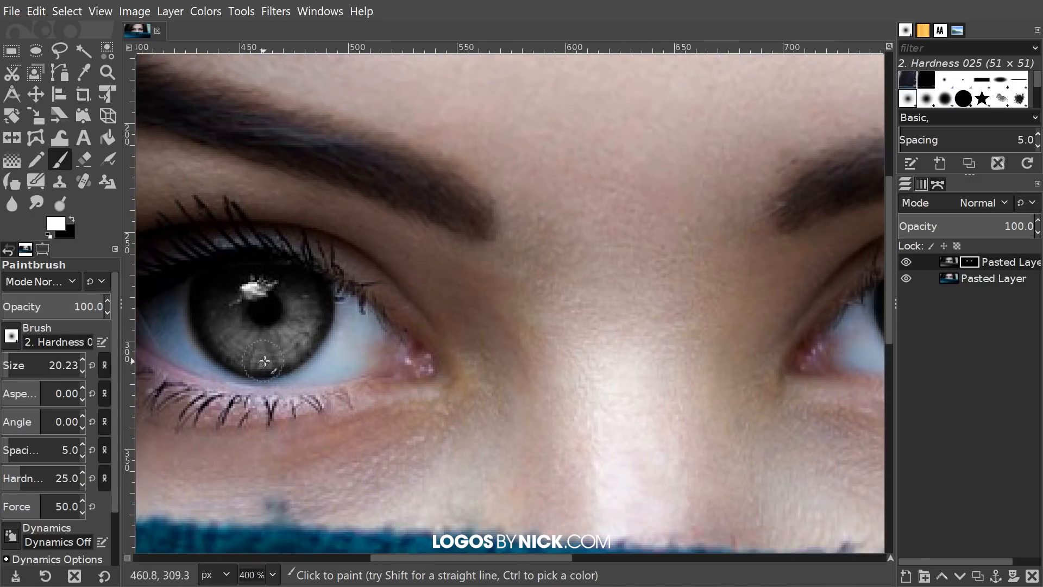
right_click(957, 256)
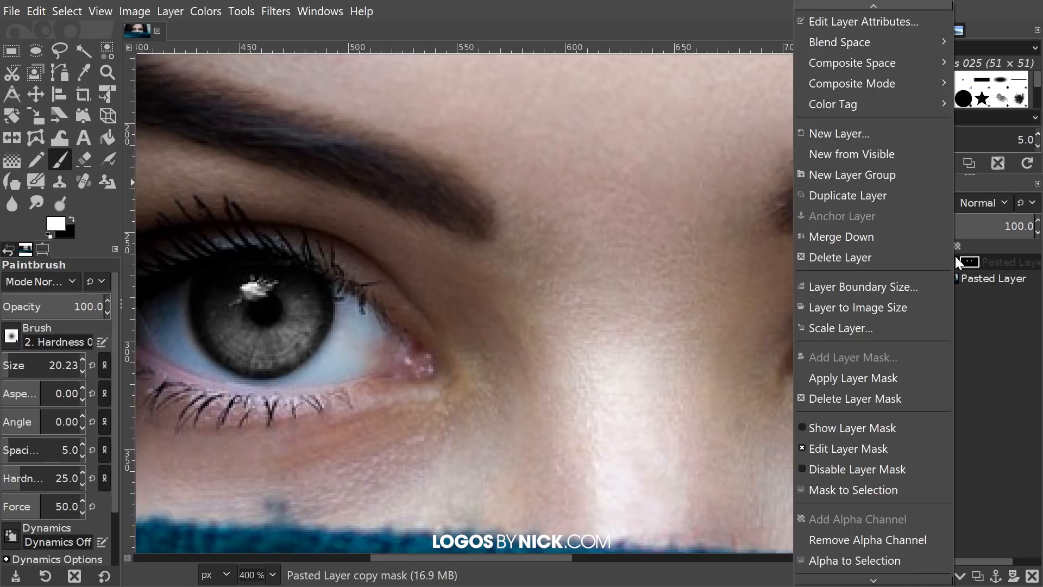
left_click(845, 383)
scroll(575, 310, "down", 4)
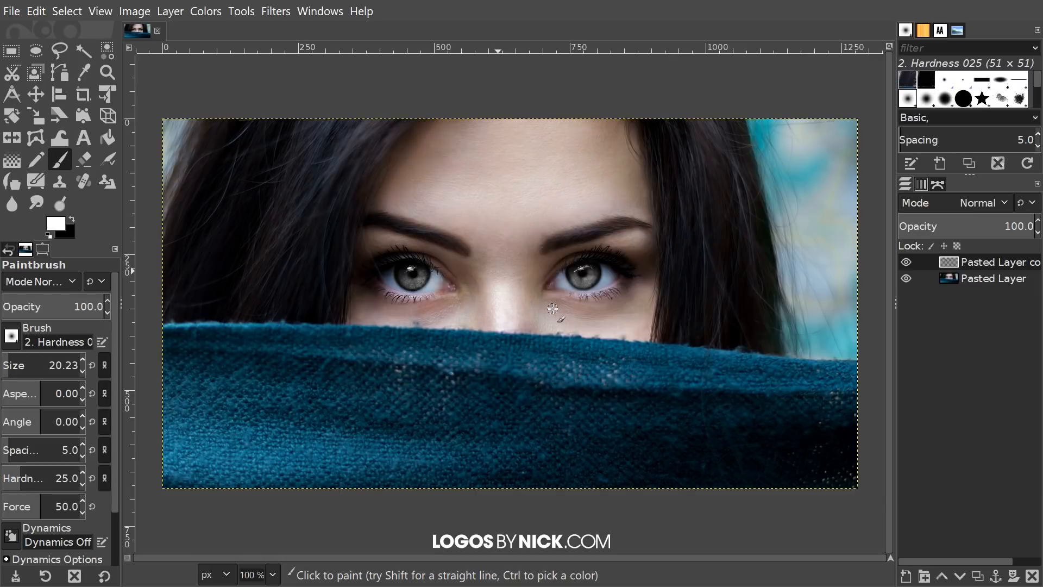
left_click_drag(579, 312, 595, 337)
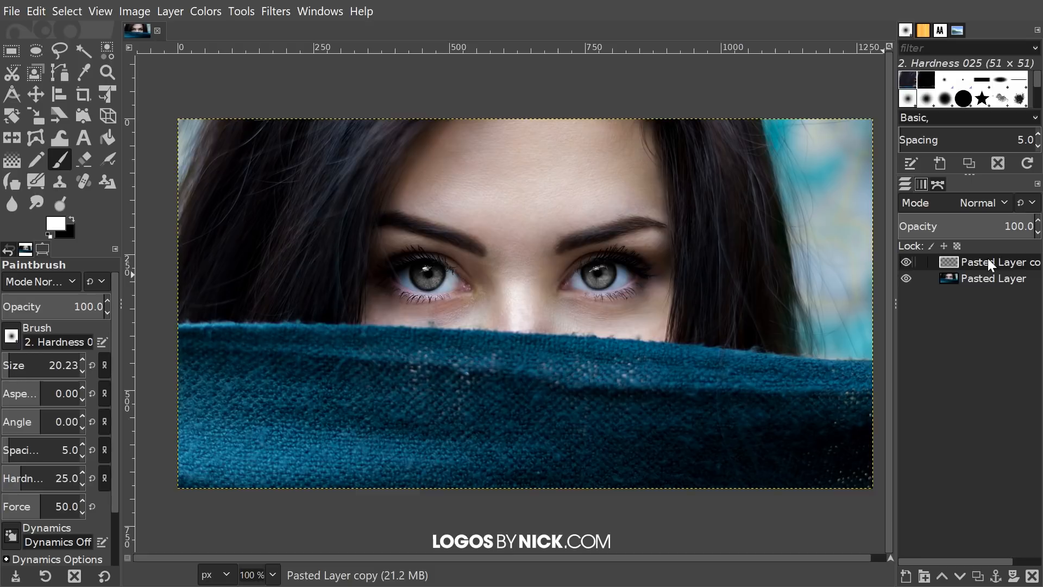
- Duplicate the grey iris layer and start a Colorize adjustment on the copy with a yellow hue of 0.1395
left_click(979, 578)
left_click_drag(664, 356, 652, 369)
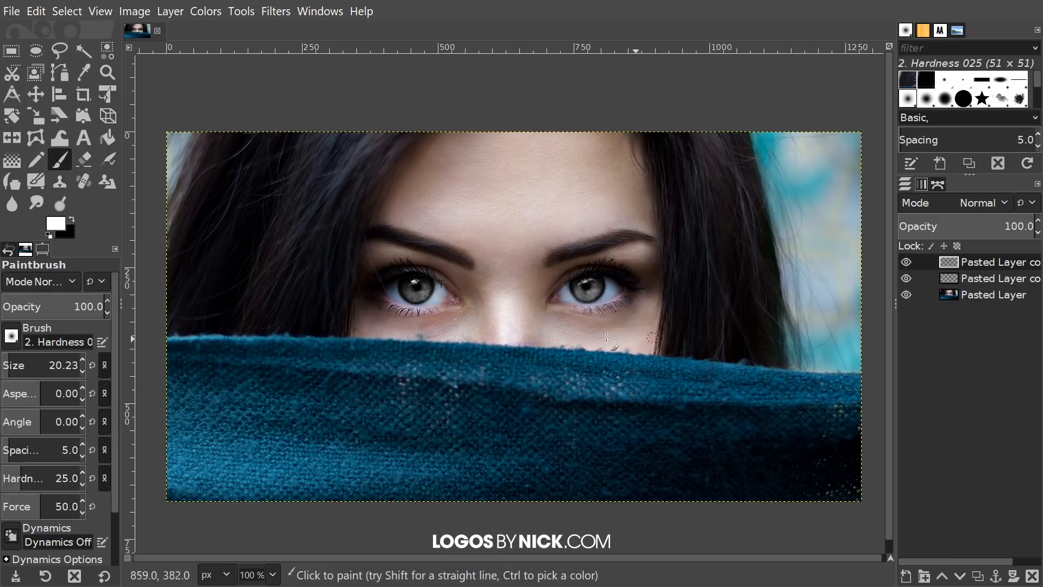
left_click(198, 12)
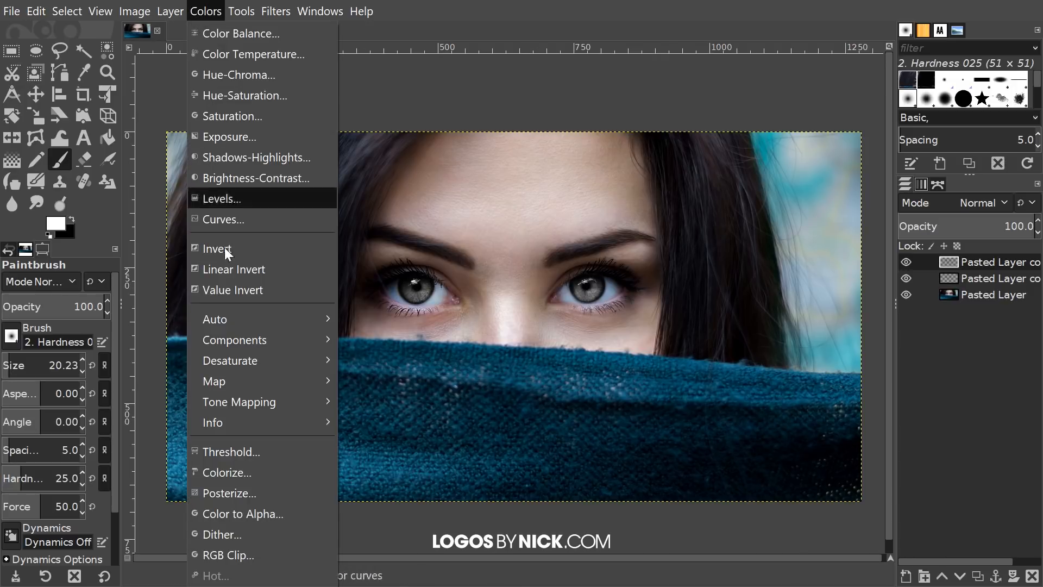
left_click(253, 464)
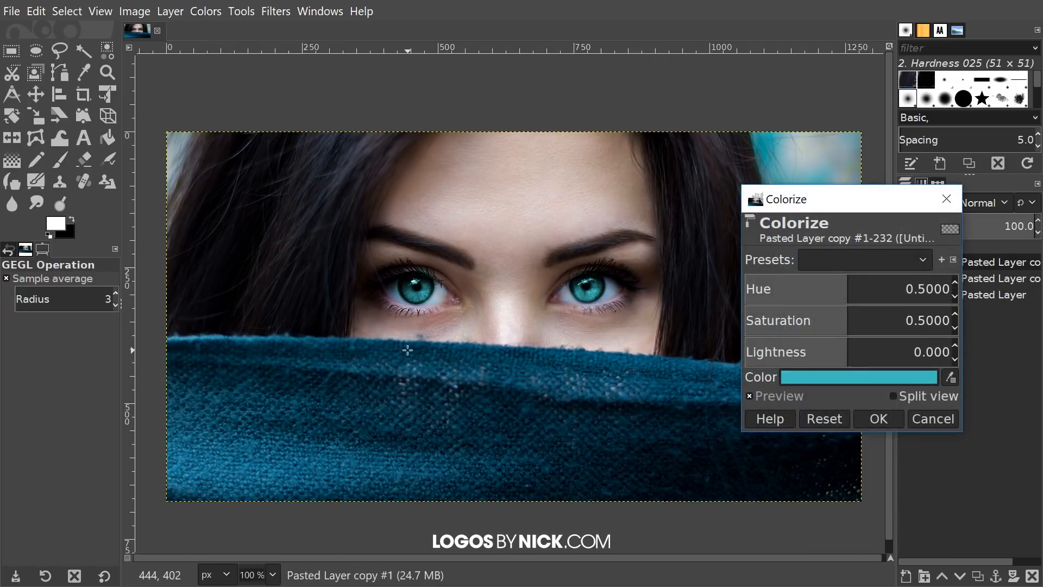
left_click_drag(411, 350, 387, 349)
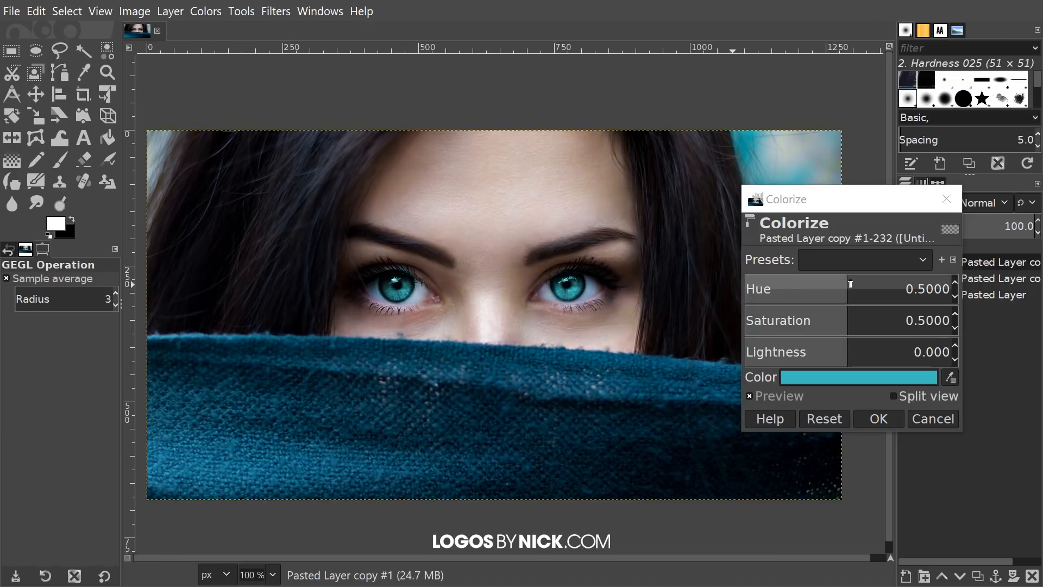
left_click_drag(847, 287, 797, 370)
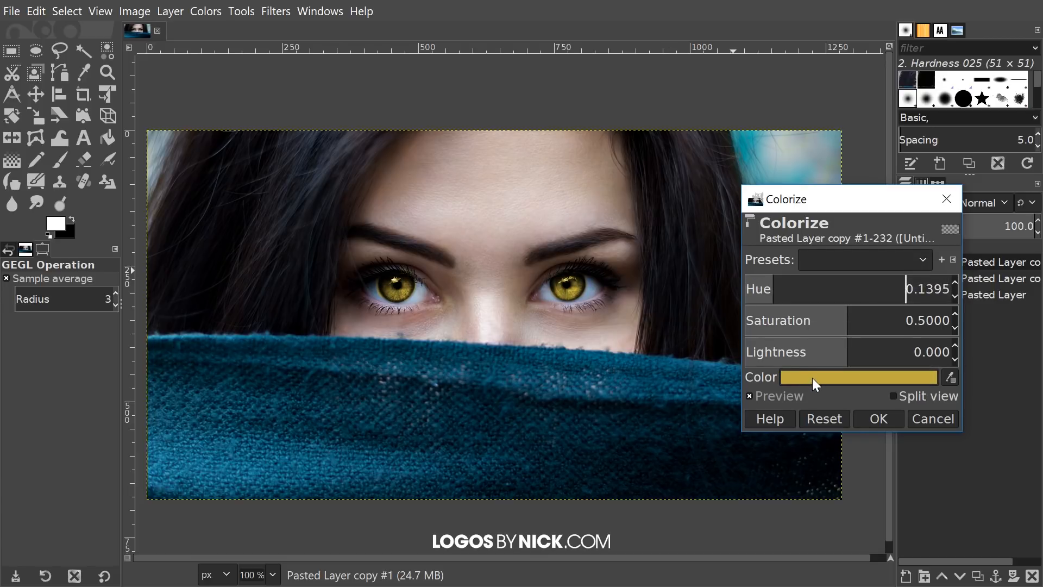
left_click(812, 377)
left_click_drag(829, 282, 644, 222)
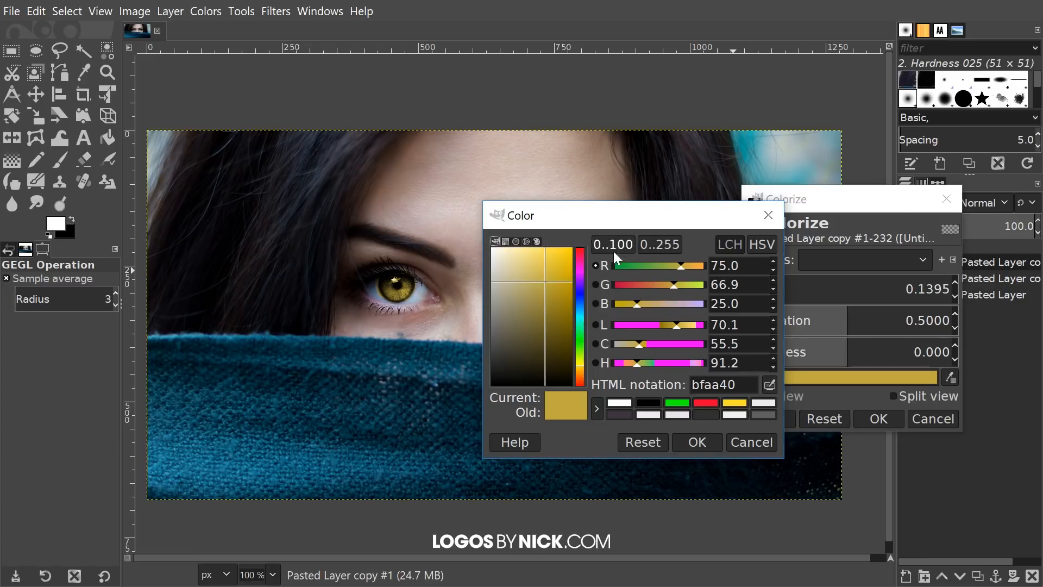
left_click(770, 216)
- Set the Colorize hue to 0.2842 for green irises and apply the adjustment
mouse_move(799, 288)
left_mouse_down()
mouse_move(889, 289)
mouse_move(789, 289)
mouse_move(802, 290)
left_mouse_up()
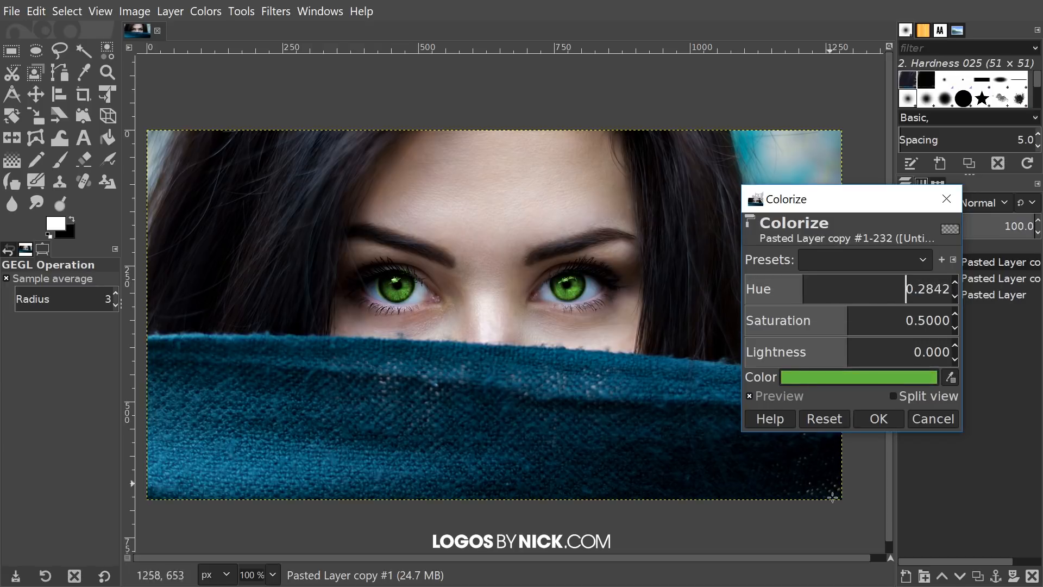
left_click(877, 419)
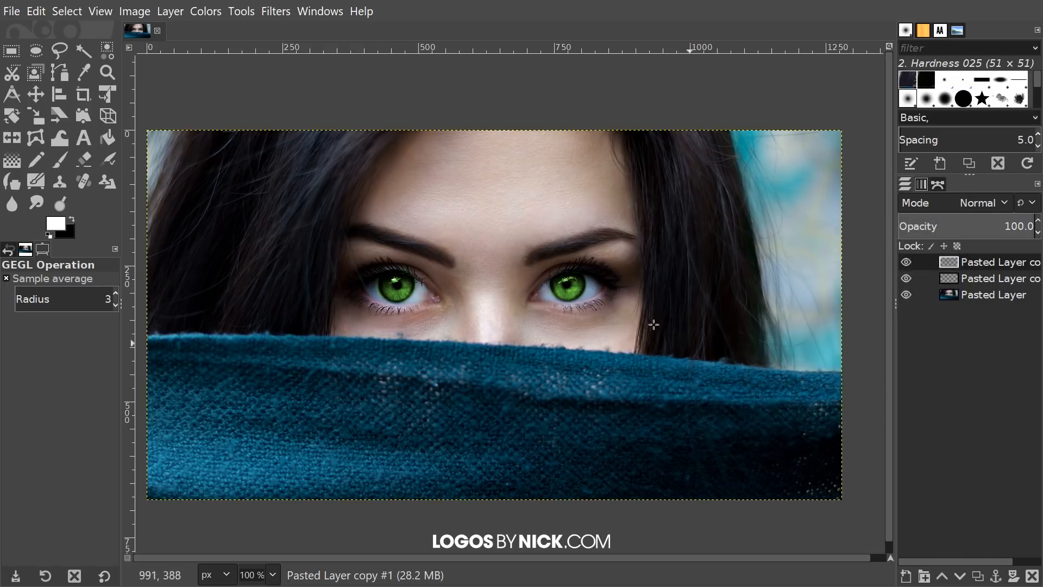
- Erase the green spill on the eyelashes and eye white around the left eye's iris with a size 20.23 soft eraser
scroll(420, 275, "up", 3)
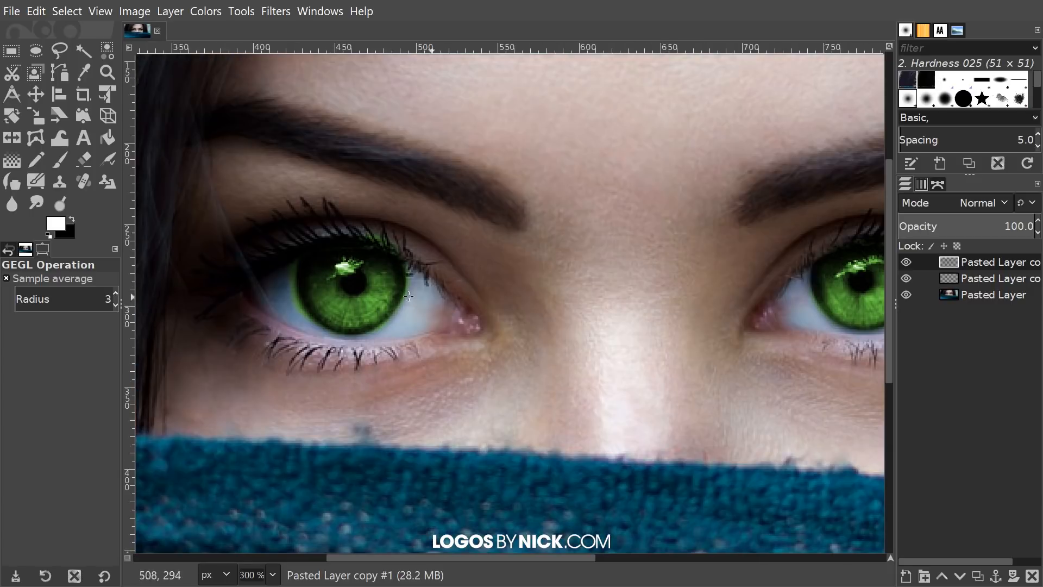
left_click_drag(409, 296, 462, 305)
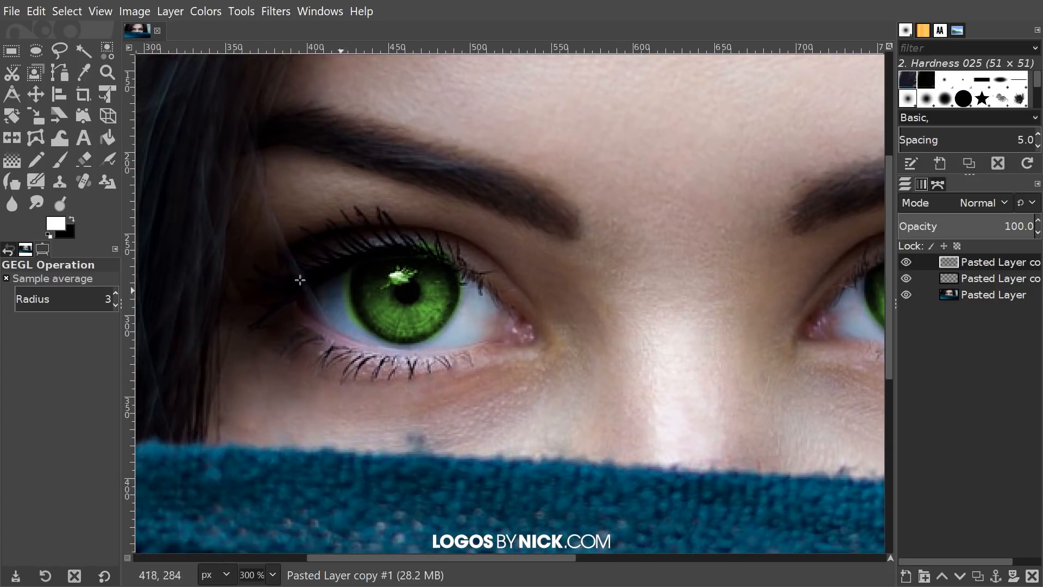
left_click(78, 158)
scroll(442, 180, "up", 2)
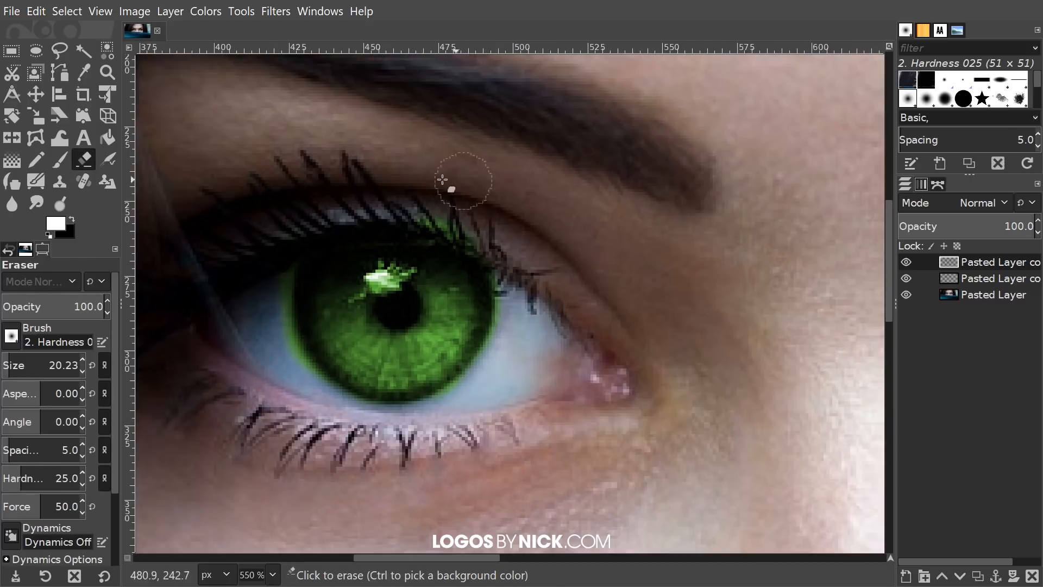
mouse_move(436, 211)
left_mouse_down()
mouse_move(495, 246)
mouse_move(523, 310)
left_mouse_up()
left_click_drag(515, 271, 510, 356)
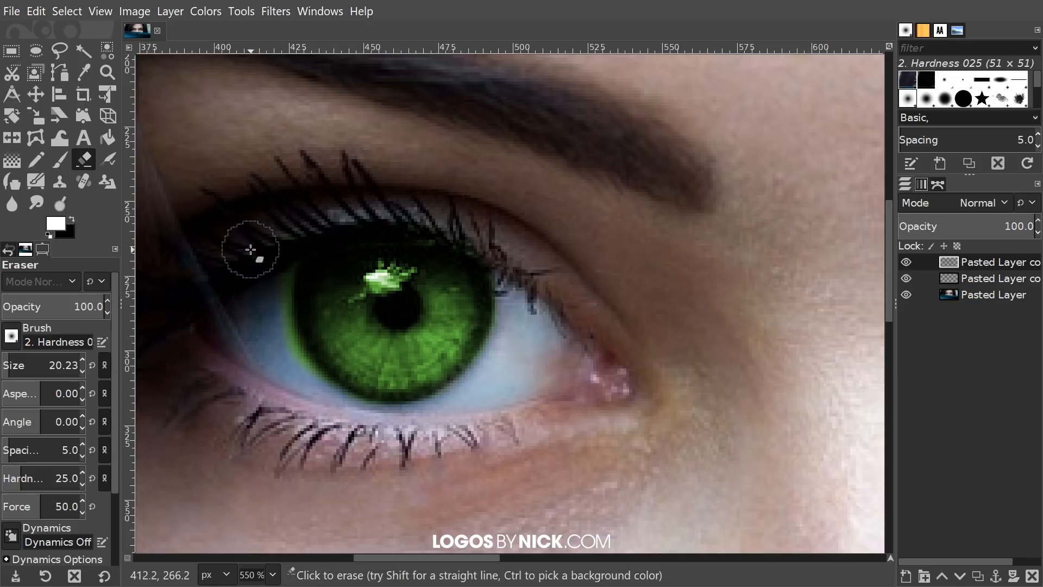
mouse_move(275, 258)
left_mouse_down()
mouse_move(270, 333)
mouse_move(275, 277)
left_mouse_up()
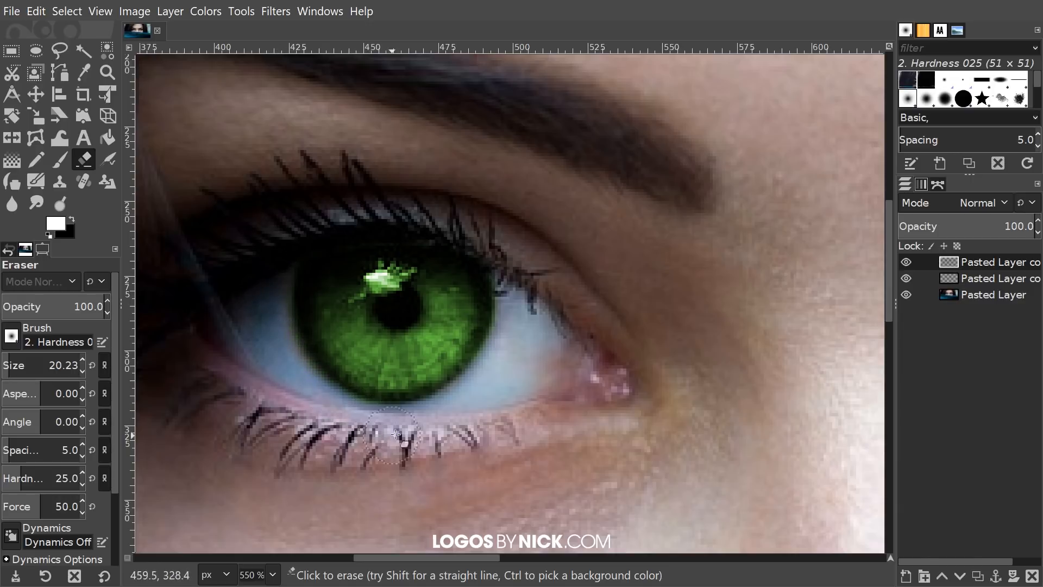
left_click_drag(403, 348, 545, 351)
key("1")
left_click_drag(474, 322, 407, 342)
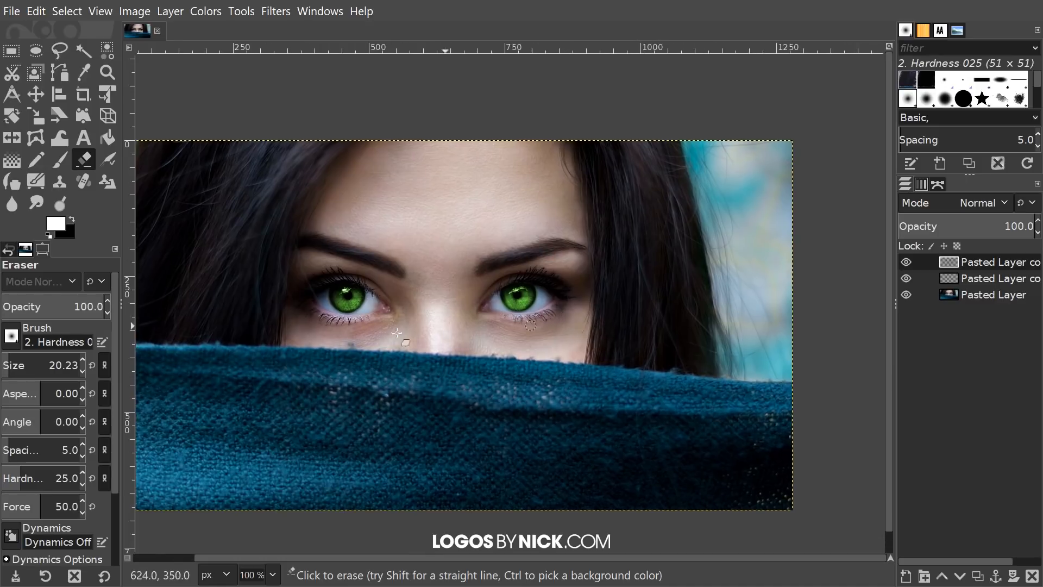
scroll(305, 307, "up", 6)
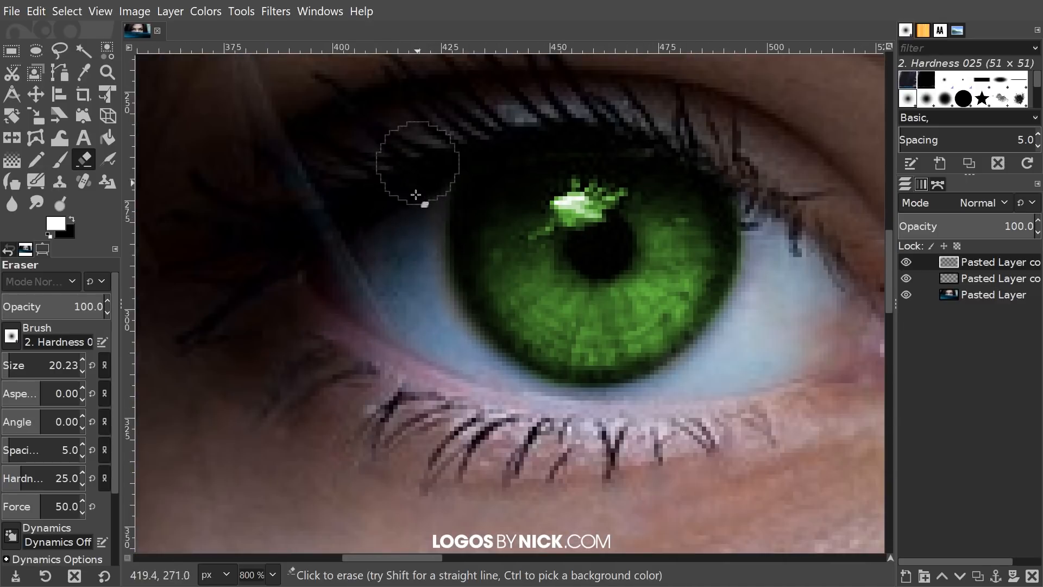
key("1")
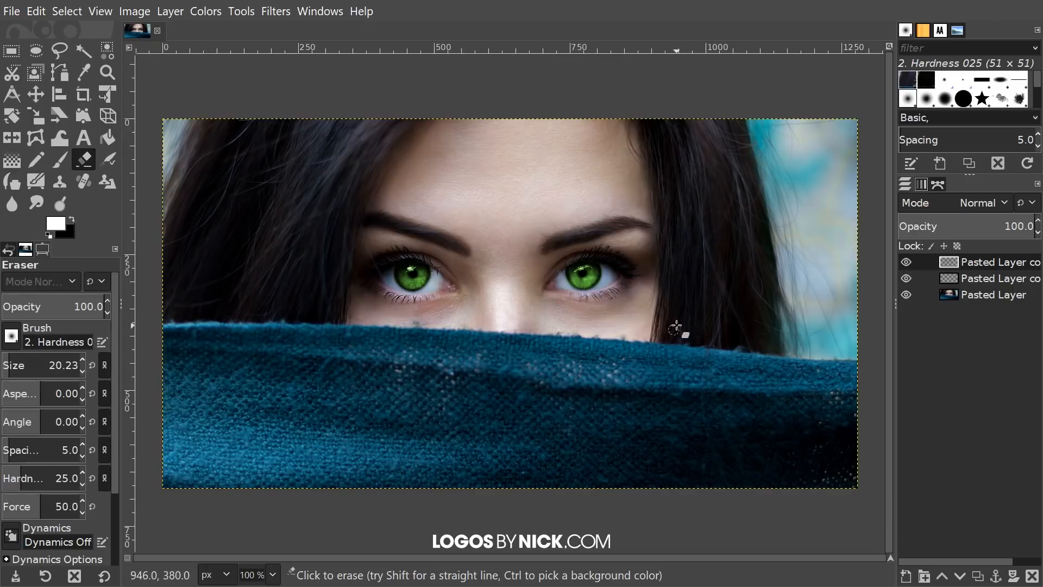
- Erase the green fringe around the right eye's iris with the same soft eraser
left_click_drag(677, 328, 579, 354)
scroll(519, 315, "up", 5)
scroll(453, 301, "up", 2)
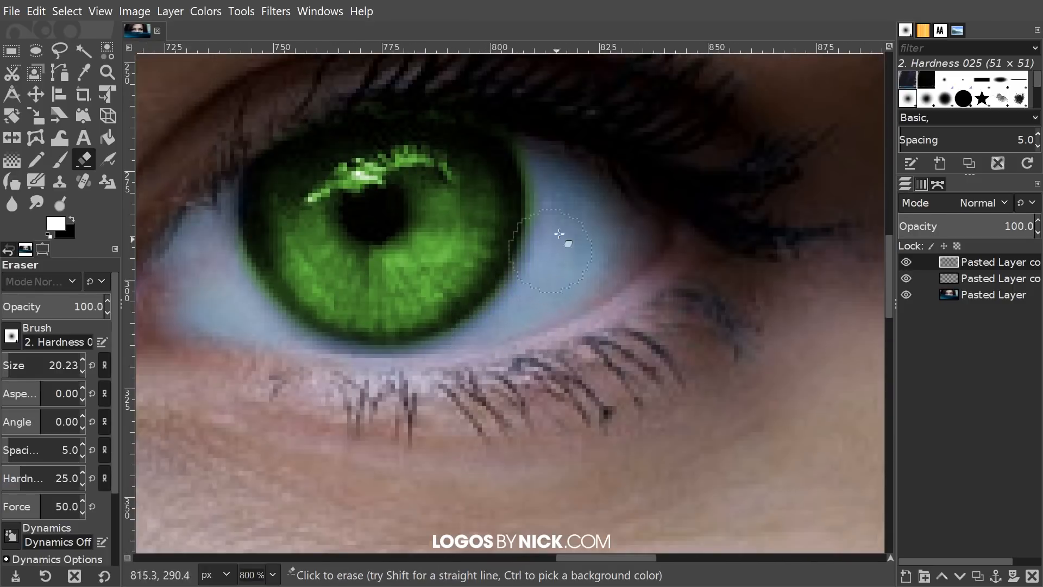
mouse_move(560, 234)
left_mouse_down()
mouse_move(571, 191)
mouse_move(555, 133)
mouse_move(536, 109)
mouse_move(560, 186)
mouse_move(562, 246)
mouse_move(552, 145)
left_mouse_up()
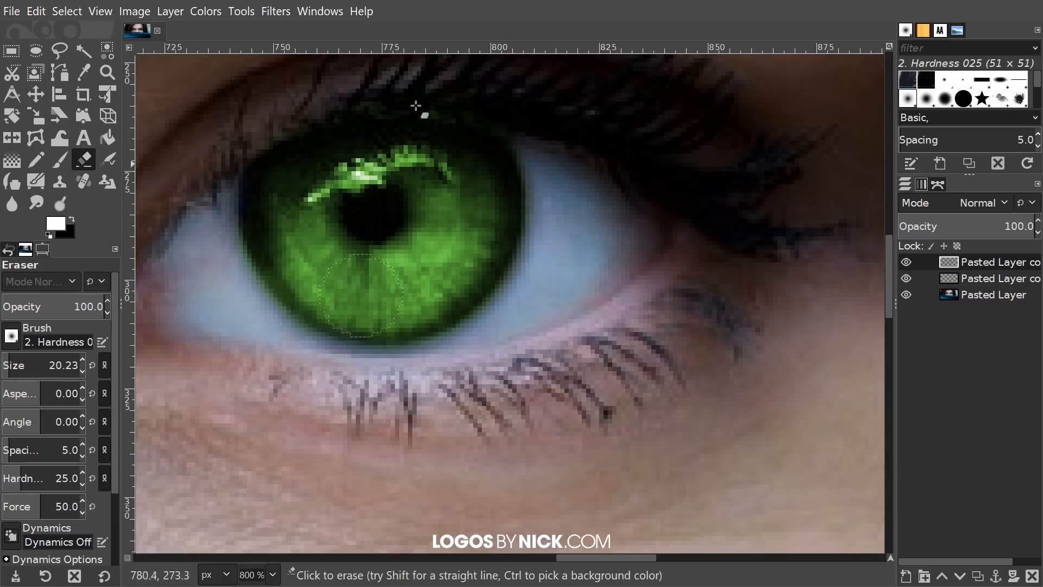
scroll(385, 262, "up", 3)
scroll(385, 262, "left", 1)
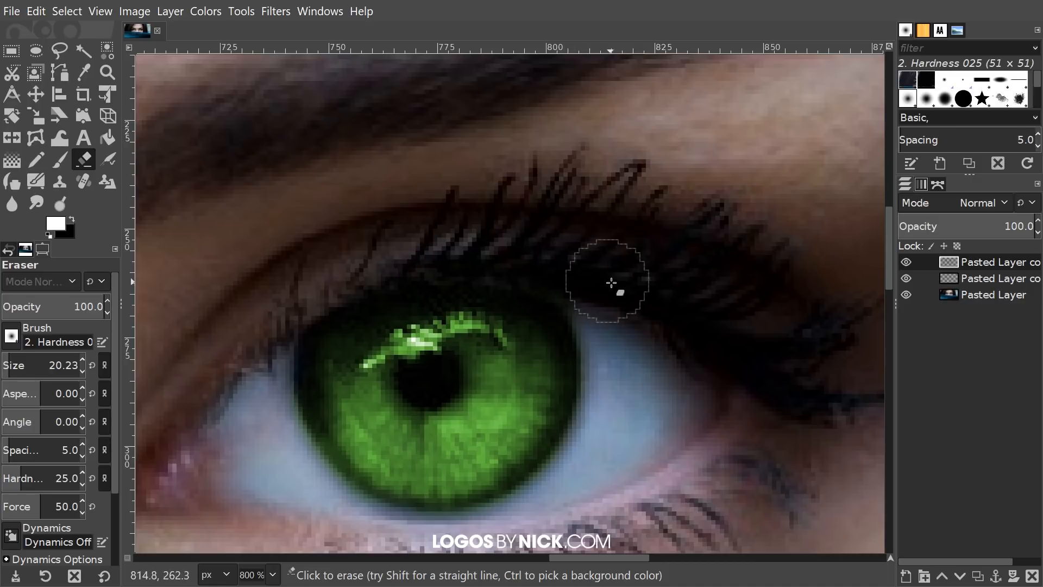
key("1")
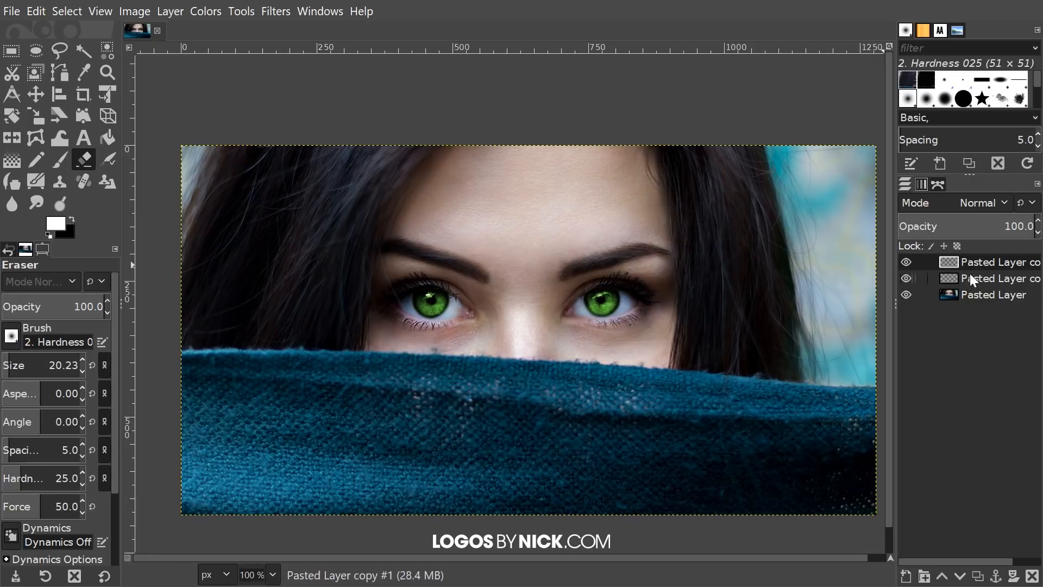
- Duplicate the grey iris layer and move the copy above the green iris layer
left_click(986, 275)
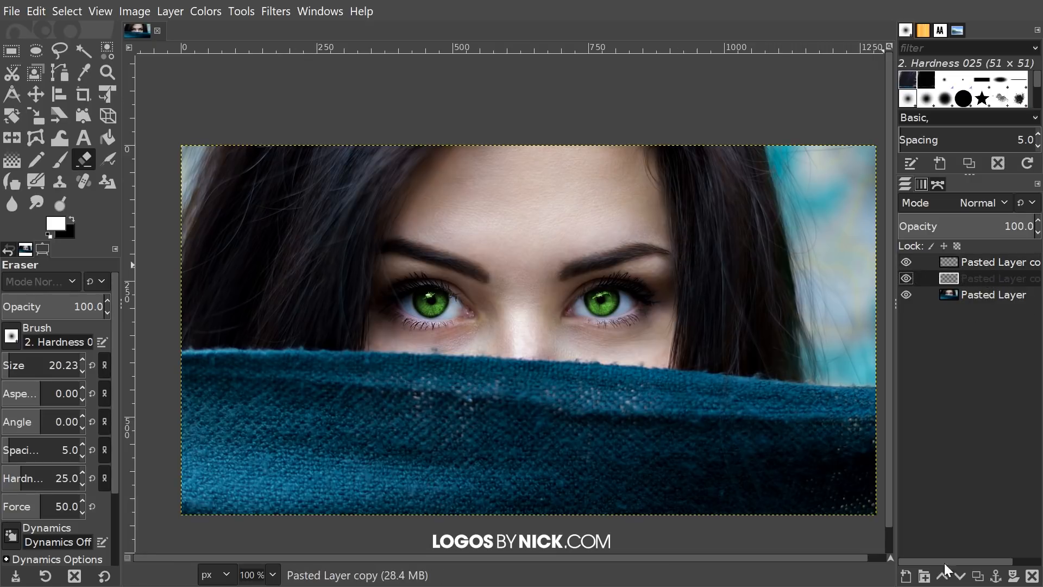
left_click(982, 577)
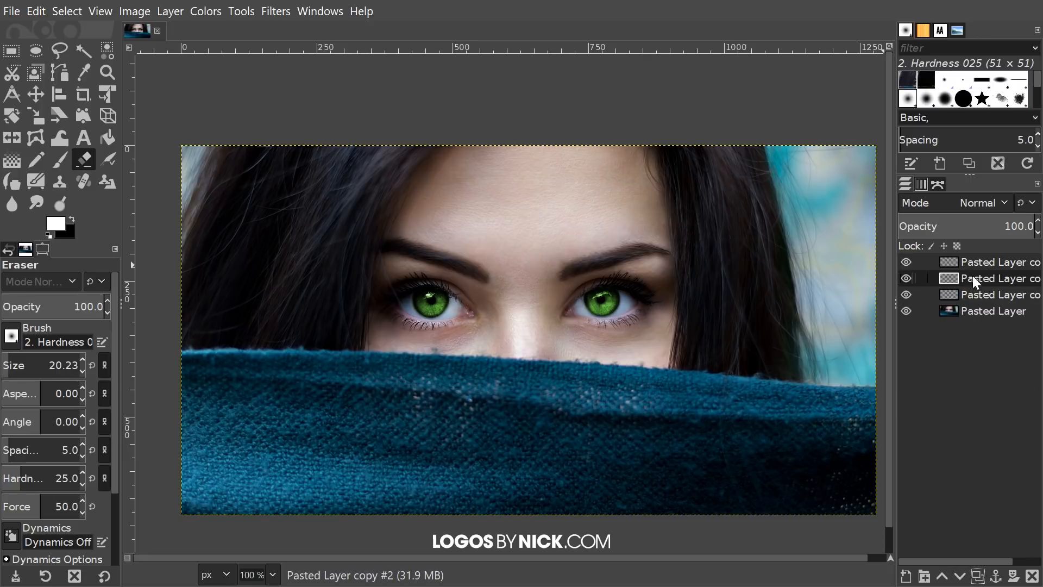
left_click_drag(973, 277, 977, 259)
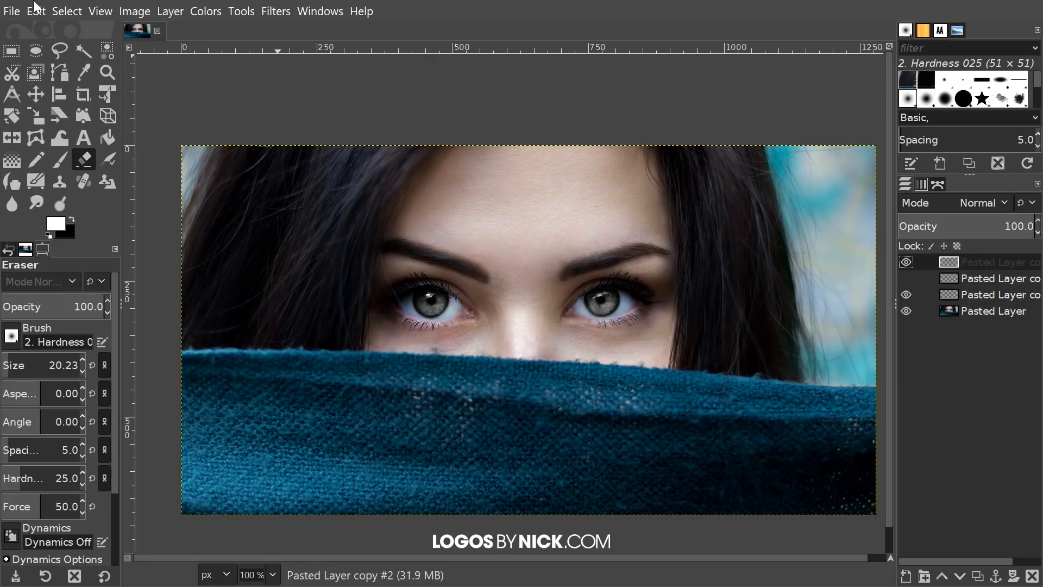
- Colorize the new grey iris copy red with a hue of 0.0000 and apply the adjustment
left_click(206, 12)
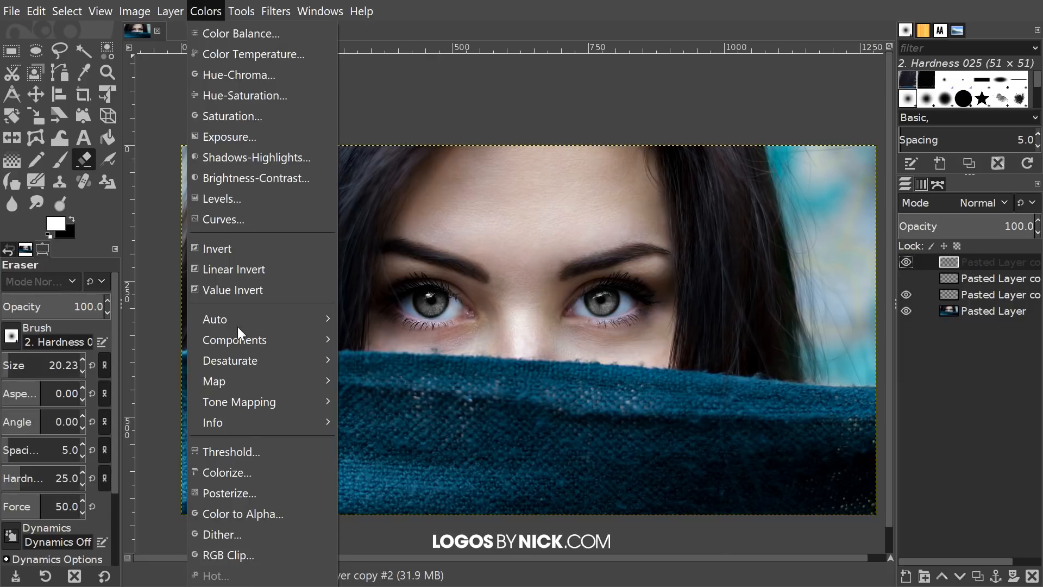
left_click(280, 473)
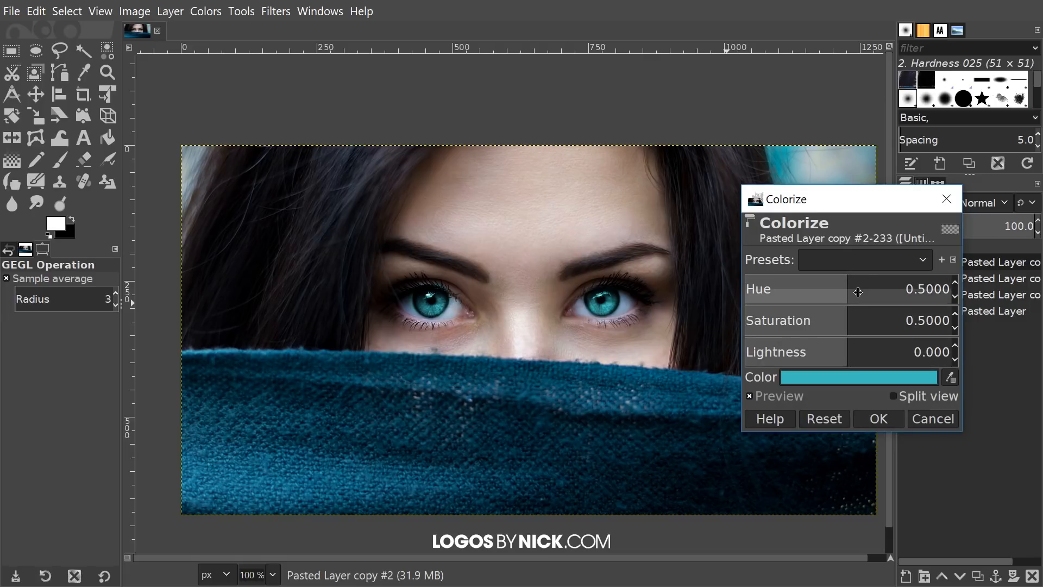
left_click_drag(851, 294, 745, 288)
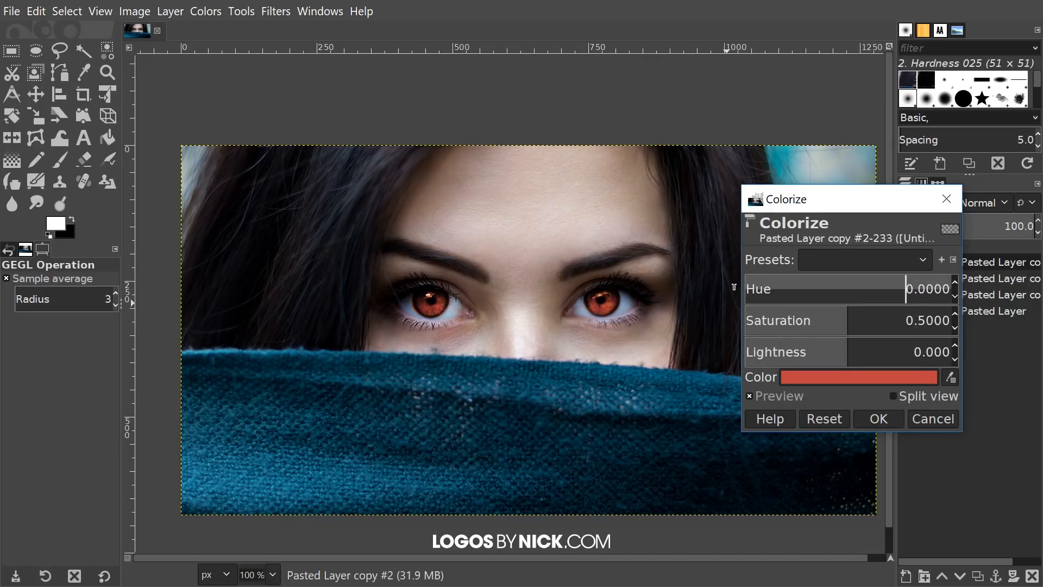
left_click(873, 419)
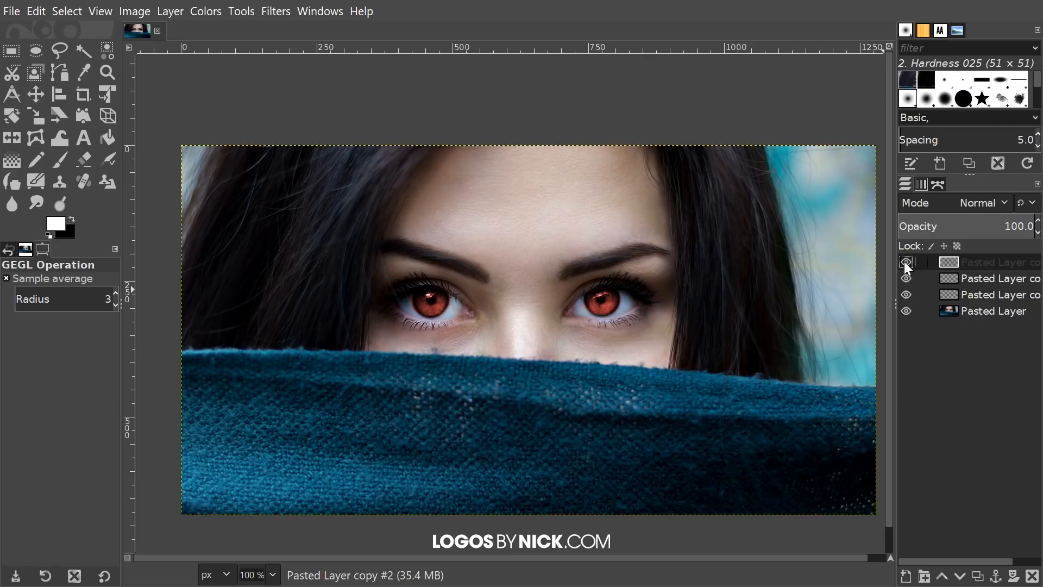
- Compare the red and green irises by toggling the red layer's visibility, and examine the left iris edge up close
left_click(905, 262)
left_click(906, 262)
left_click(906, 262)
left_click(905, 261)
middle_click(409, 305)
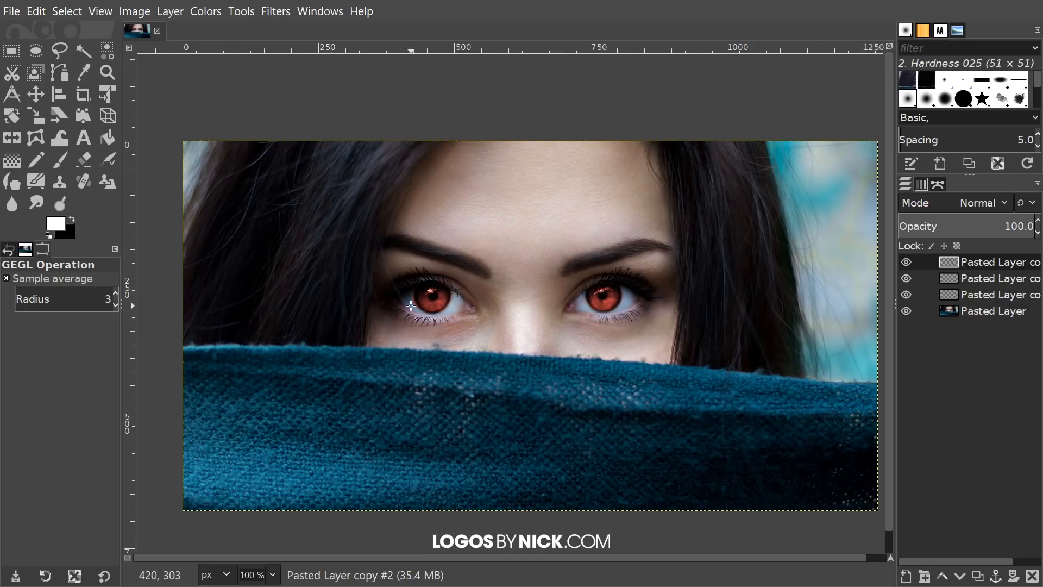
scroll(410, 305, "up", 5)
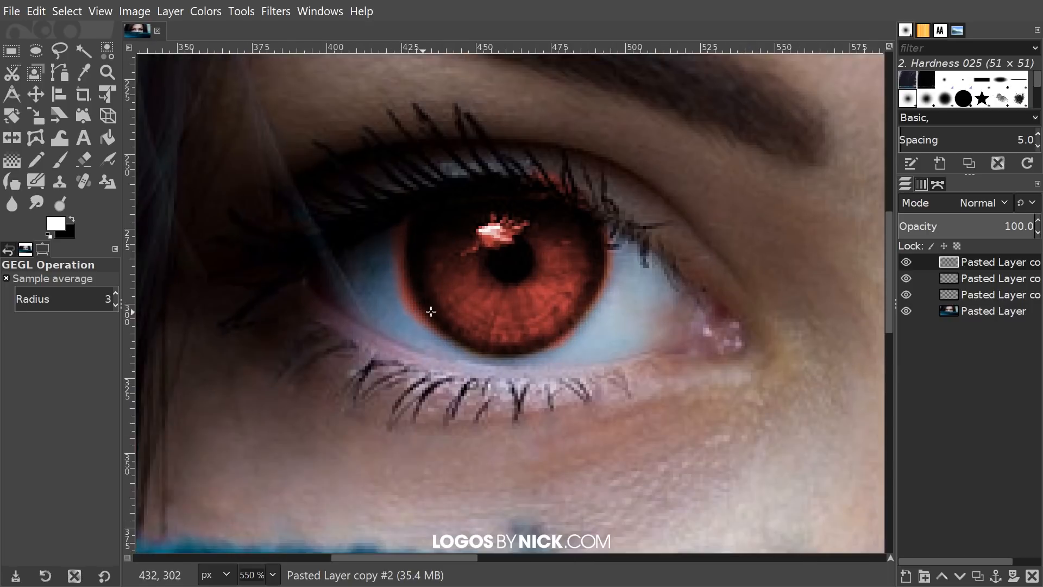
scroll(431, 311, "down", 5)
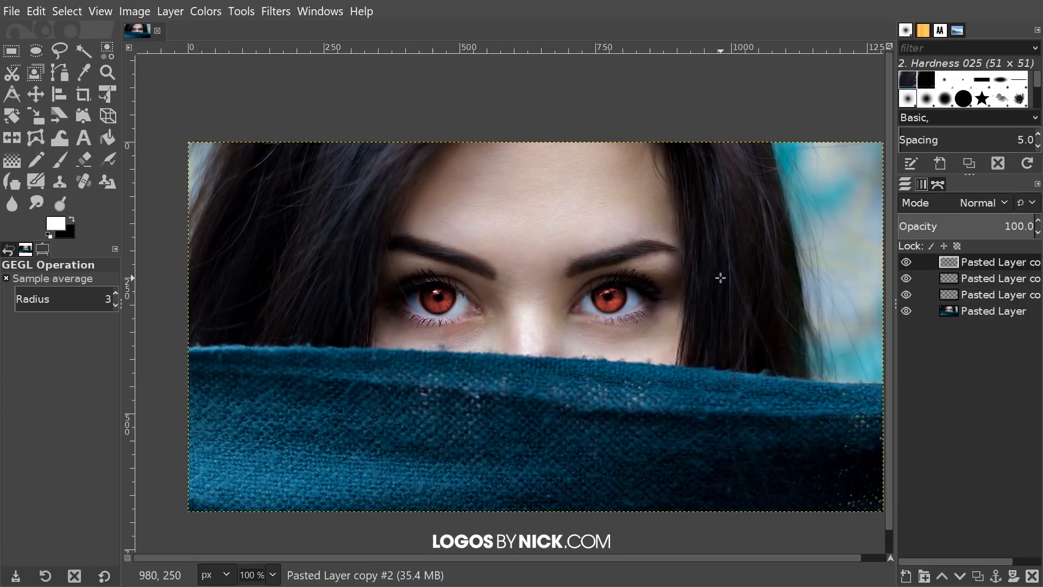